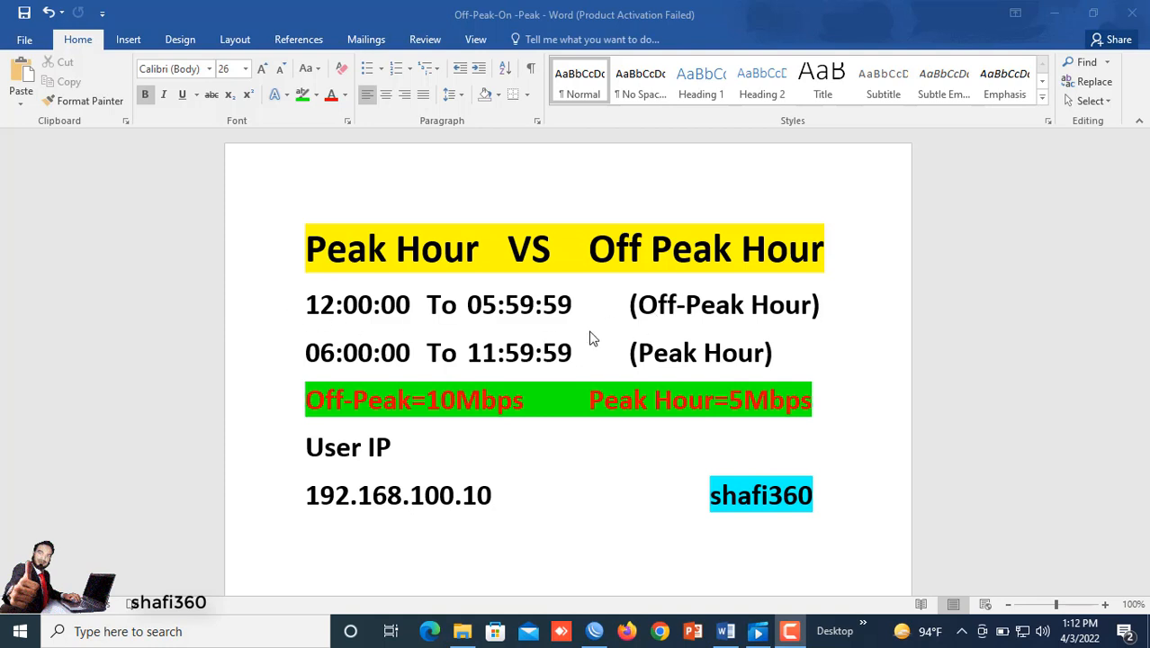
Step: Review the peak and off-peak schedule, speed limits and user IP noted in the document
{"action": "left_click", "coordinate": [693, 308]}
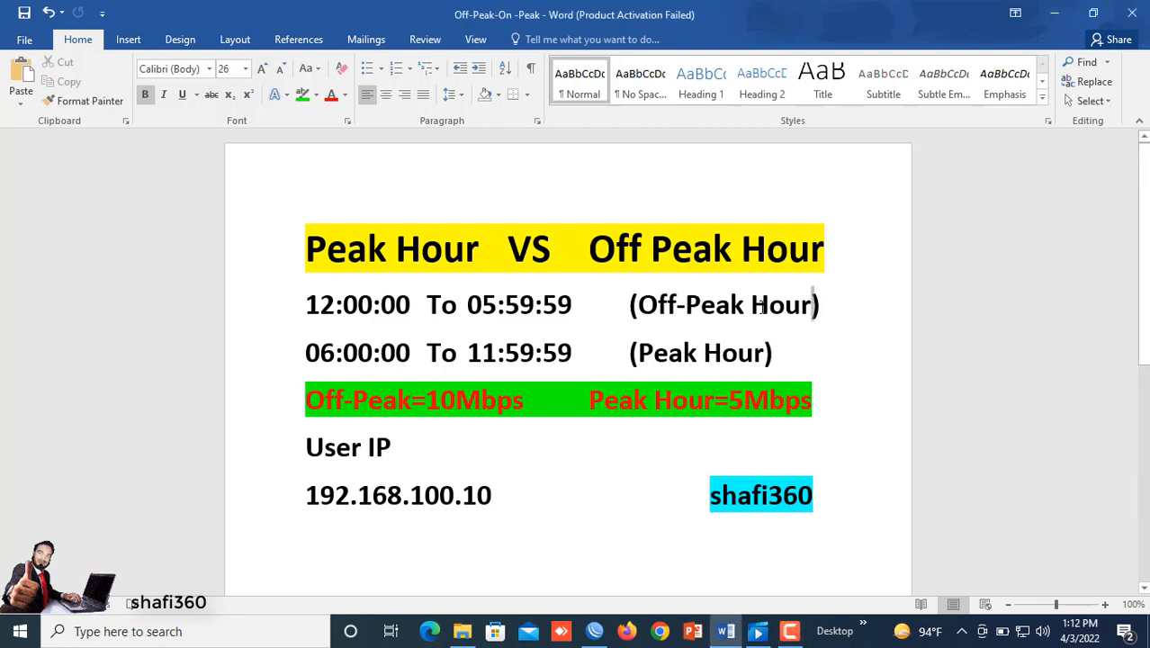
{"action": "left_click_drag", "start_coordinate": [813, 305], "coordinate": [637, 301]}
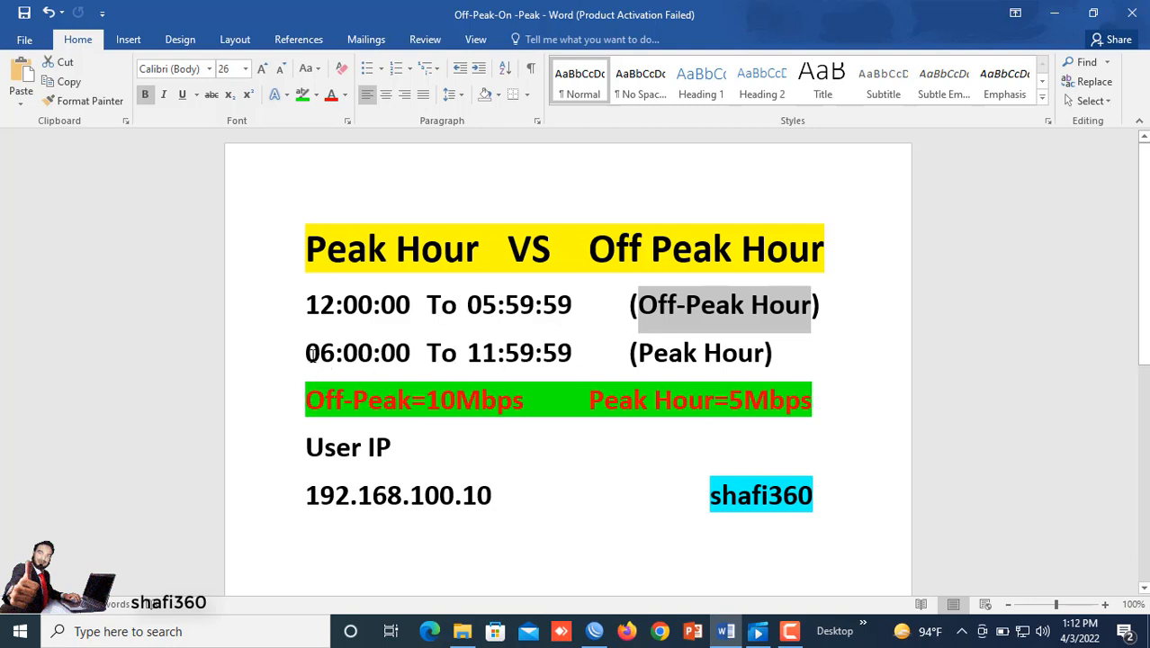
{"action": "left_click_drag", "start_coordinate": [468, 354], "coordinate": [574, 355]}
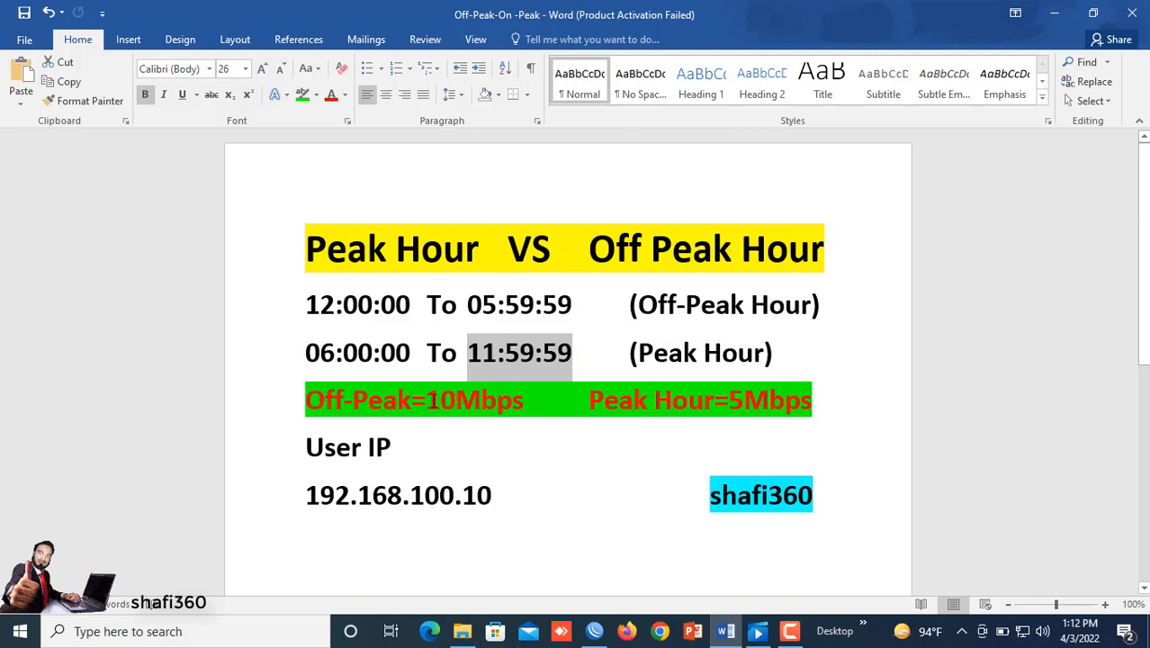
{"action": "left_click_drag", "start_coordinate": [426, 402], "coordinate": [525, 405]}
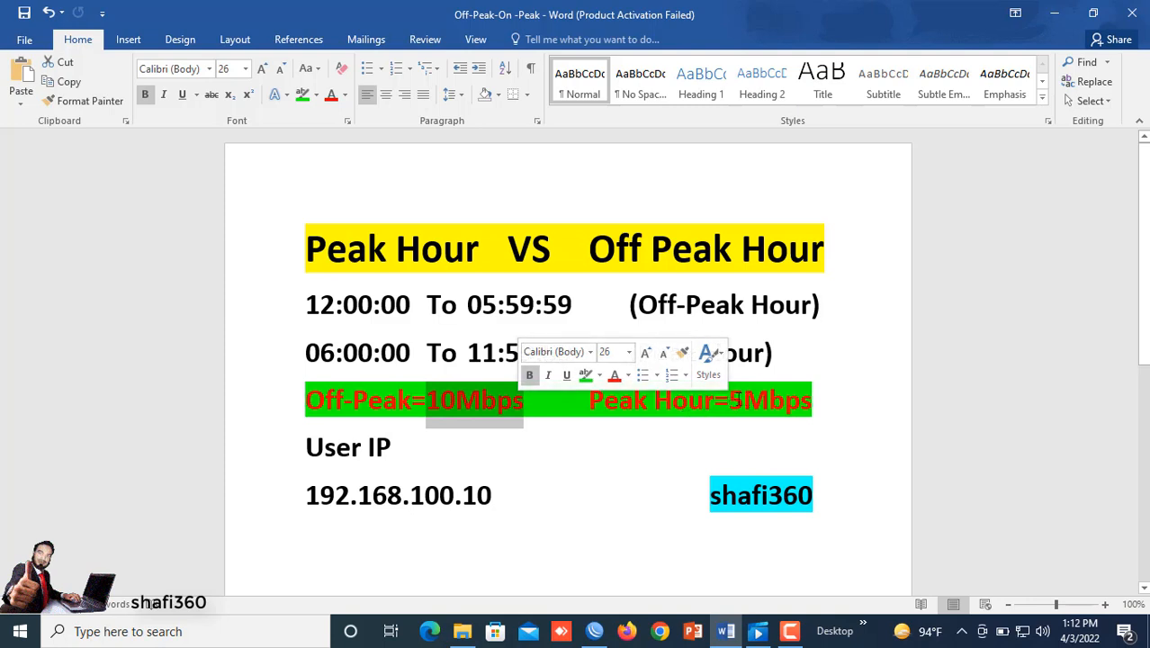
{"action": "left_click_drag", "start_coordinate": [728, 402], "coordinate": [818, 402]}
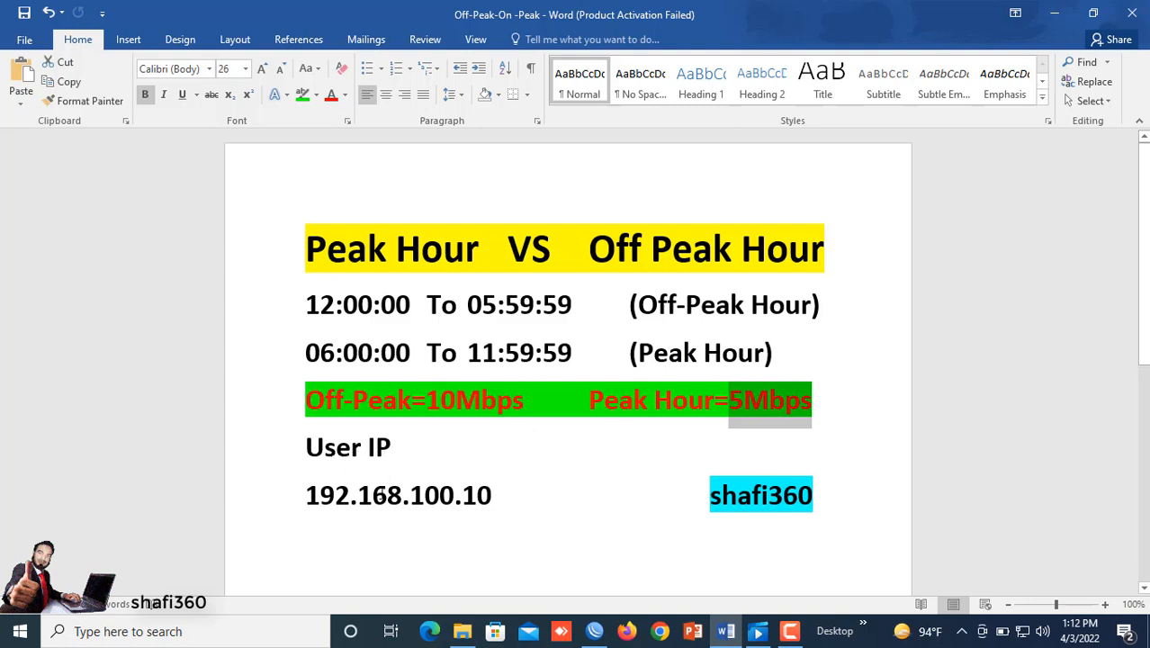
{"action": "left_click_drag", "start_coordinate": [307, 502], "coordinate": [518, 509]}
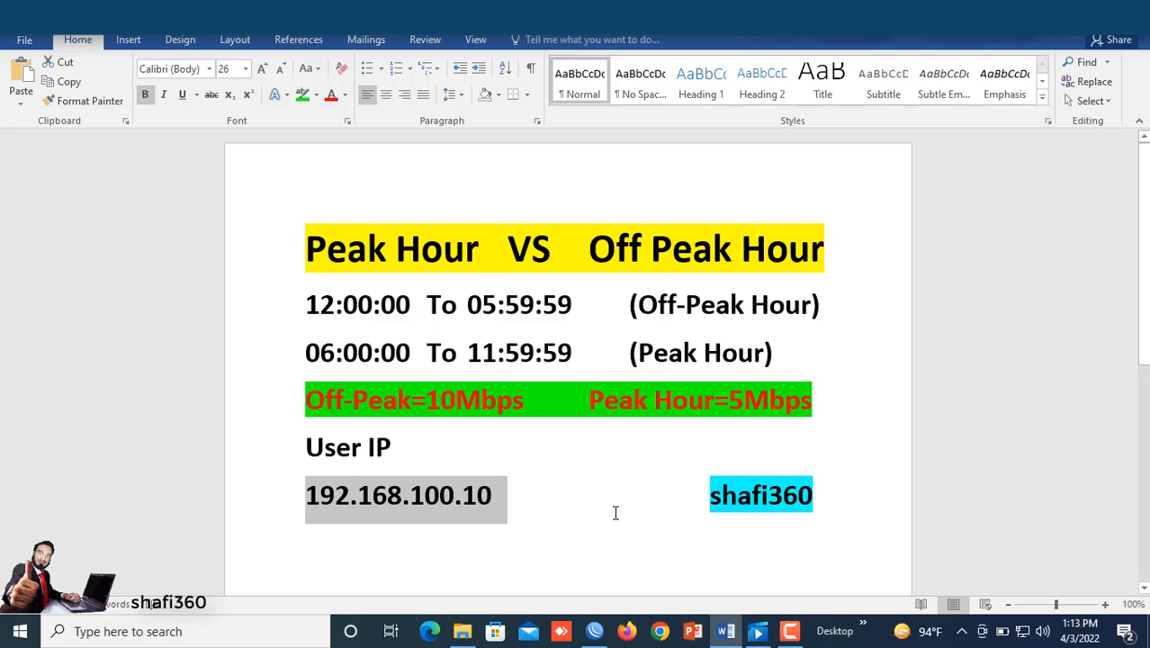
Step: Open the queue list and add a new simple queue named Off-Peak
{"action": "left_click", "coordinate": [593, 631]}
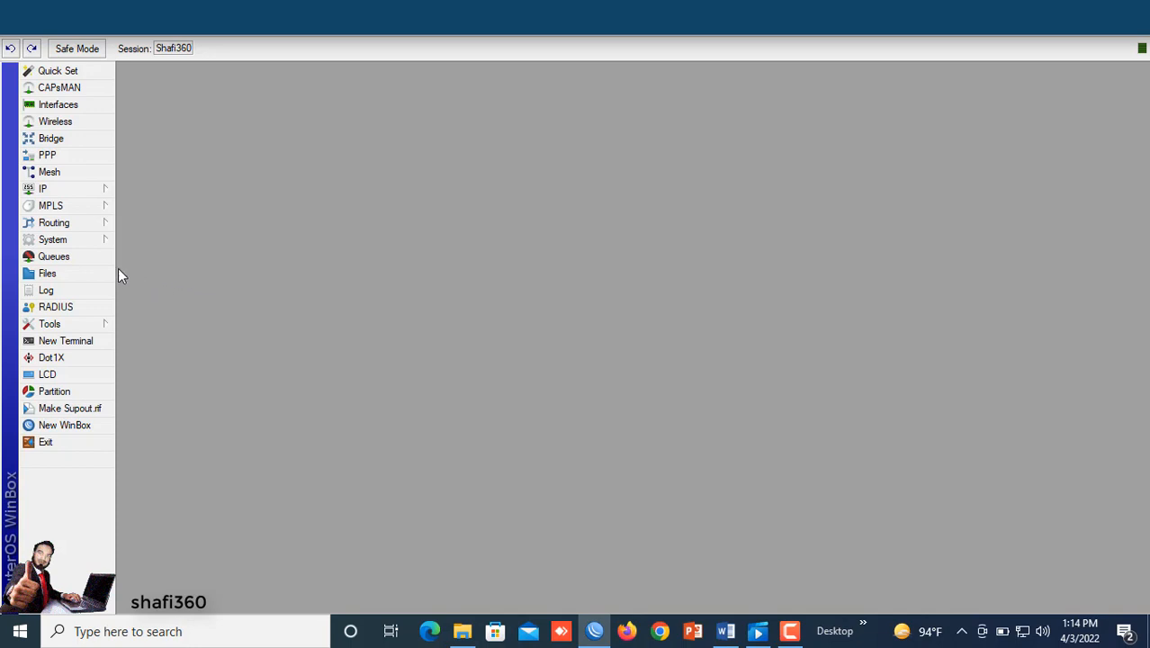
{"action": "left_click", "coordinate": [54, 257]}
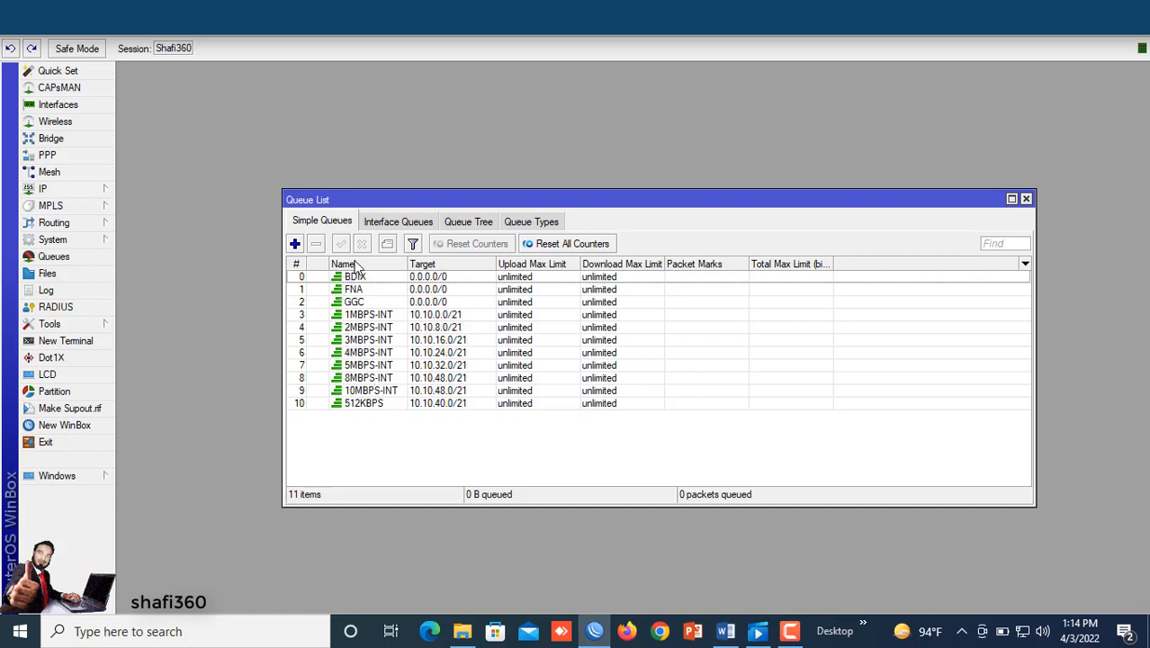
{"action": "left_click", "coordinate": [295, 244]}
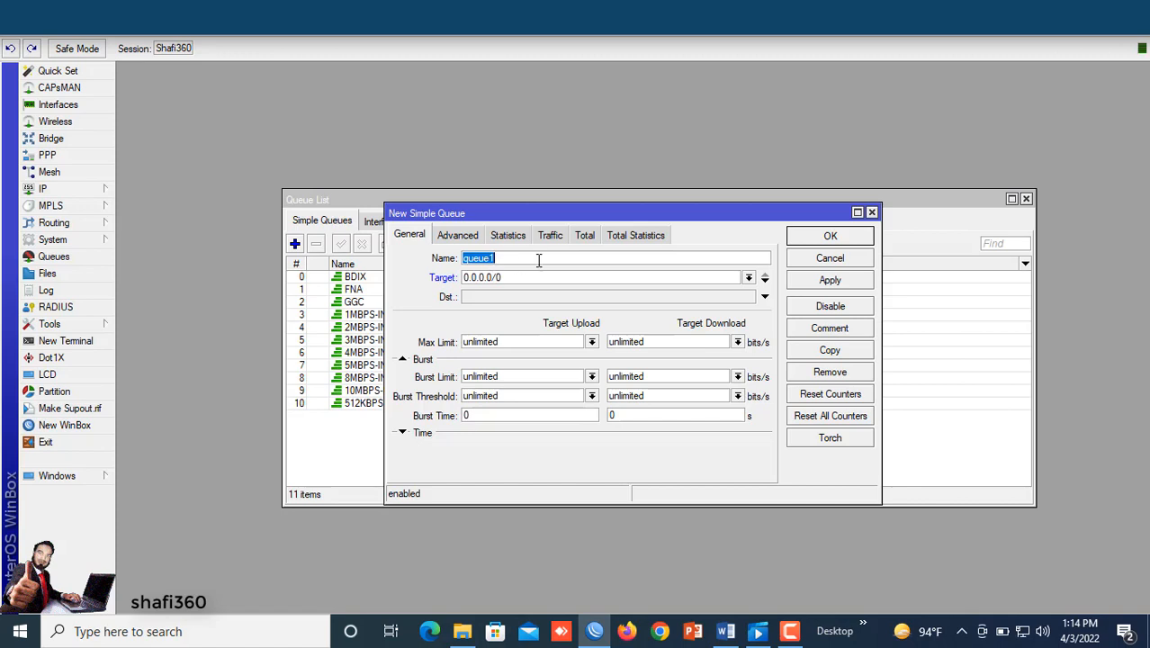
{"action": "type", "text": "Off-Peak"}
Step: Set the Off-Peak queue's target to 192.168.100.1, checking the user IP in the document
{"action": "left_click", "coordinate": [502, 277]}
{"action": "double_click", "coordinate": [509, 277]}
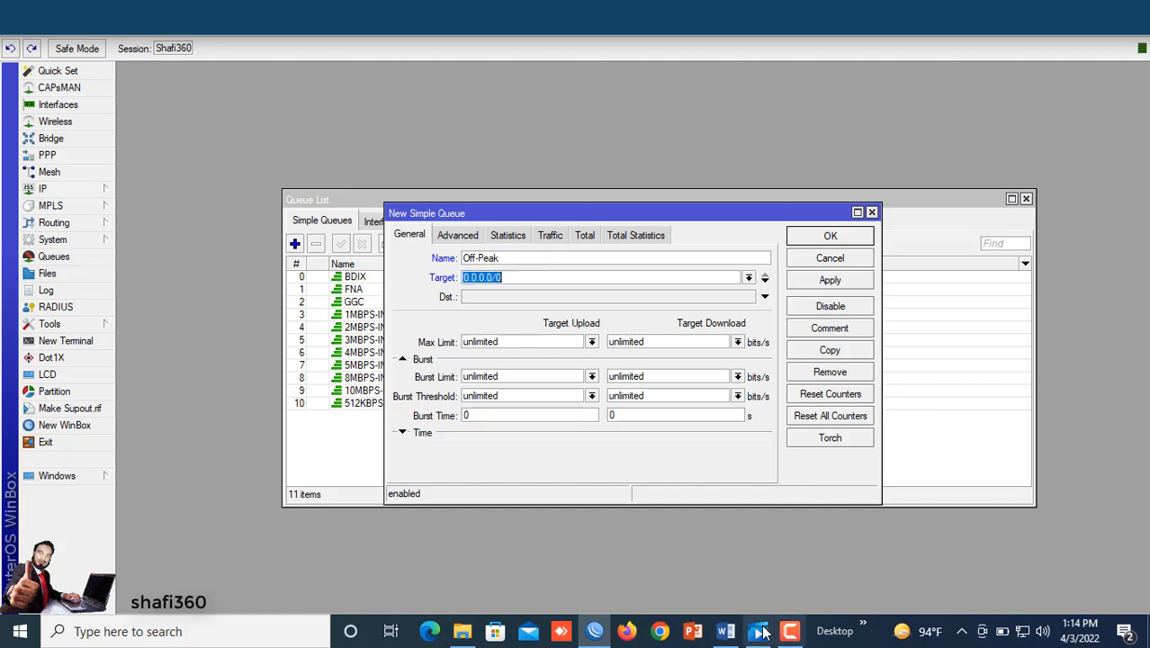
{"action": "left_click", "coordinate": [725, 633]}
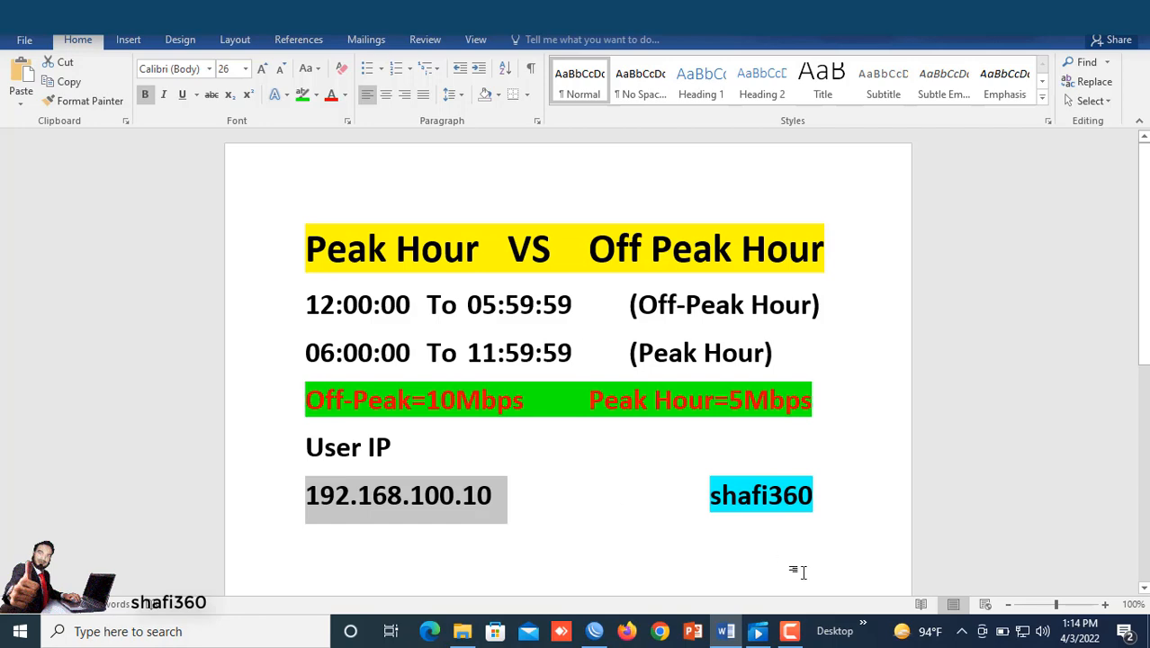
{"action": "key", "text": "alt+Tab"}
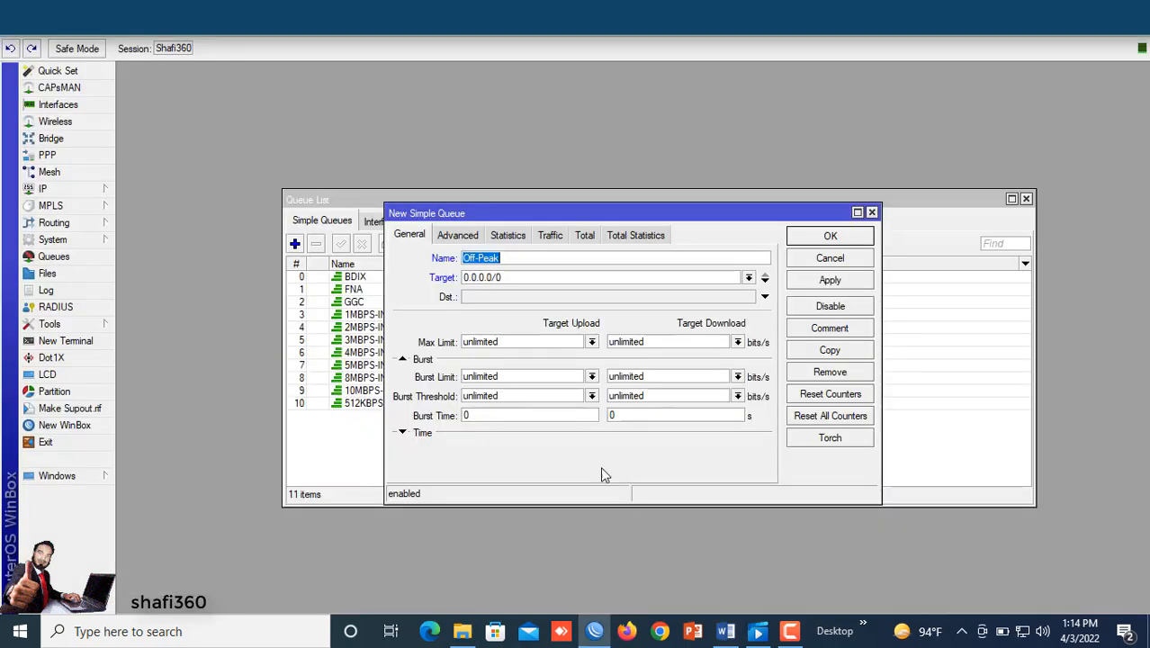
{"action": "left_click", "coordinate": [509, 277]}
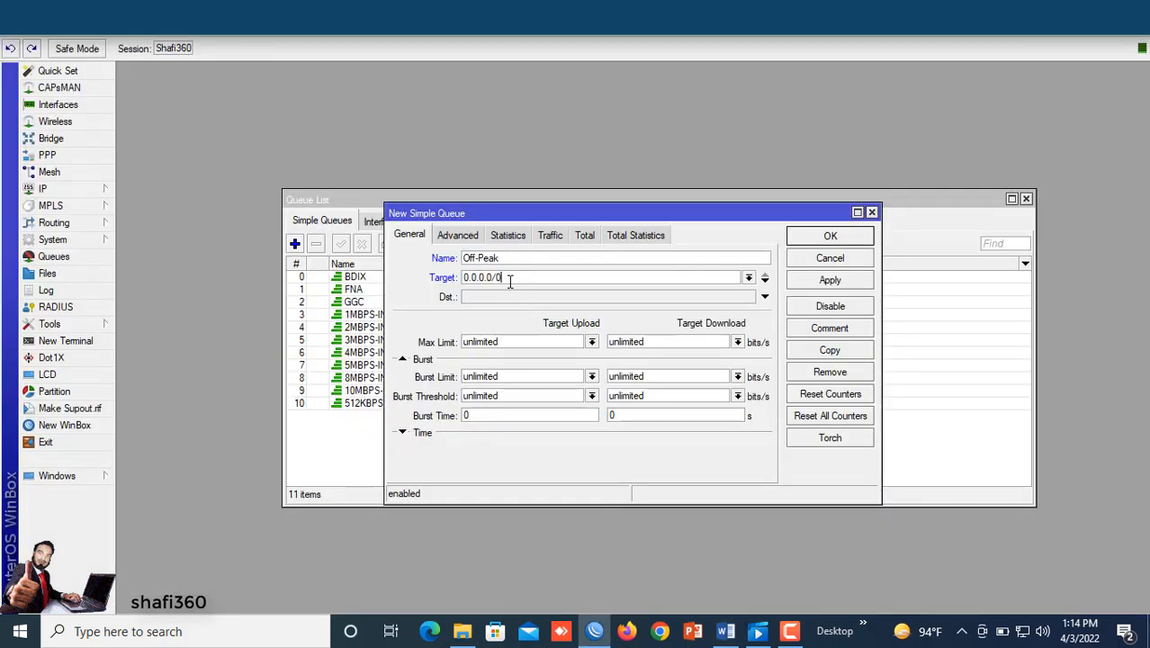
{"action": "double_click", "coordinate": [509, 277]}
{"action": "type", "text": "192.168.100.1"}
{"action": "type", "text": "0"}
{"action": "left_click", "coordinate": [725, 632]}
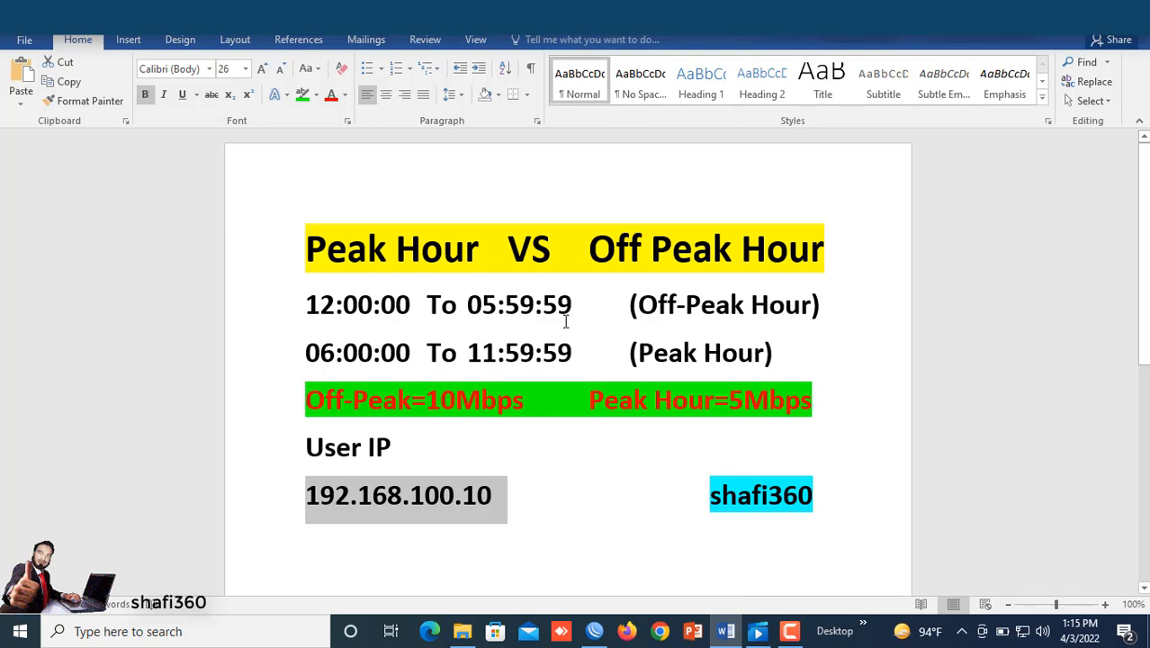
{"action": "key", "text": "alt+Tab"}
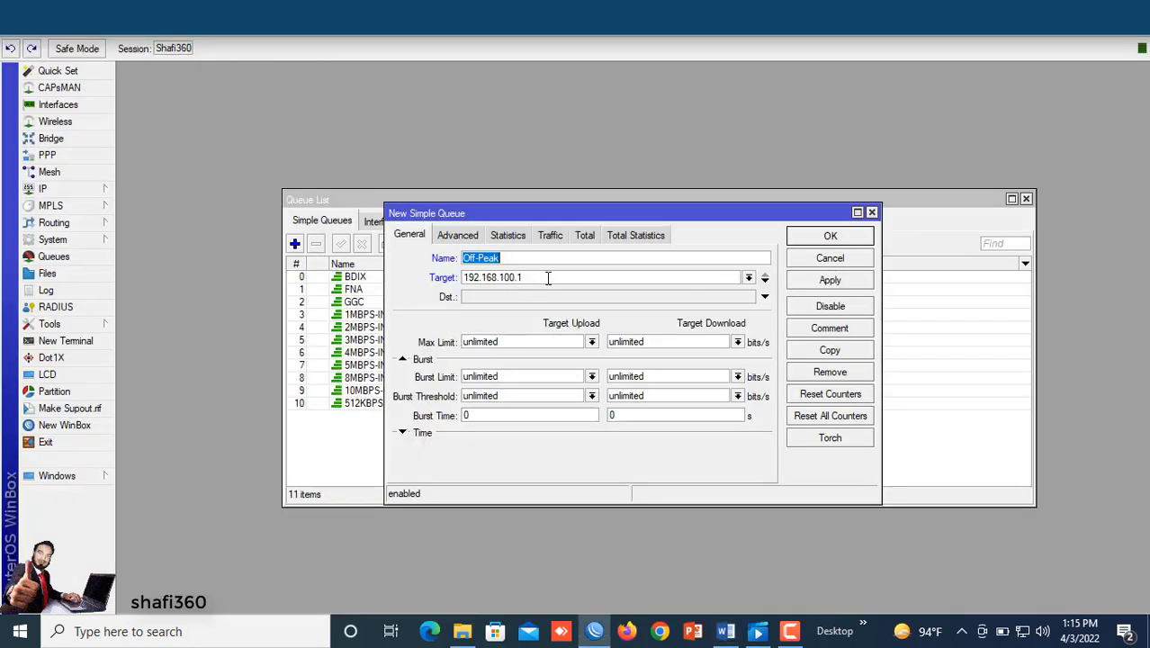
Step: Set the Off-Peak queue's upload and download max limits to 10M and save the queue
{"action": "left_click", "coordinate": [591, 343]}
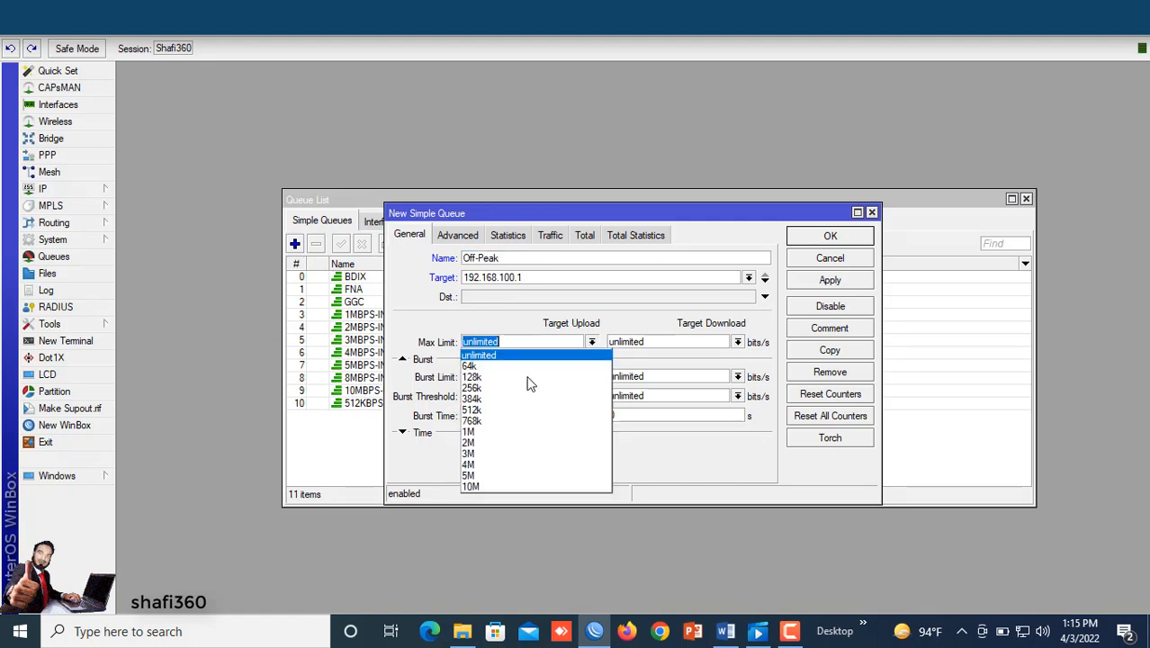
{"action": "left_click", "coordinate": [476, 488]}
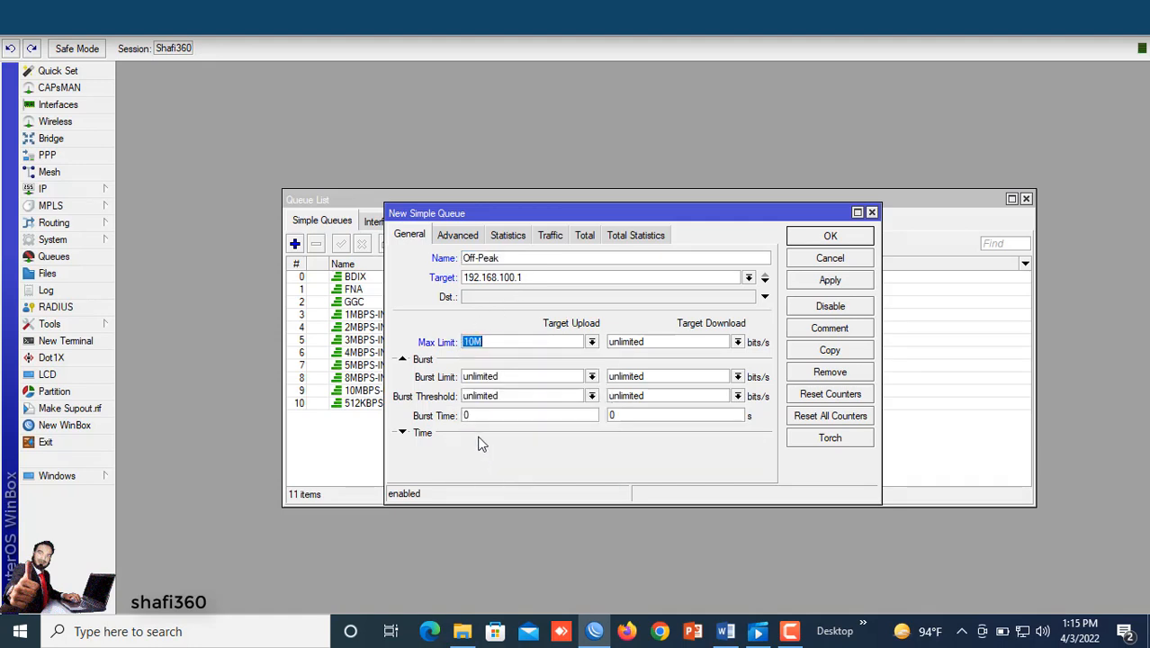
{"action": "left_click", "coordinate": [737, 343]}
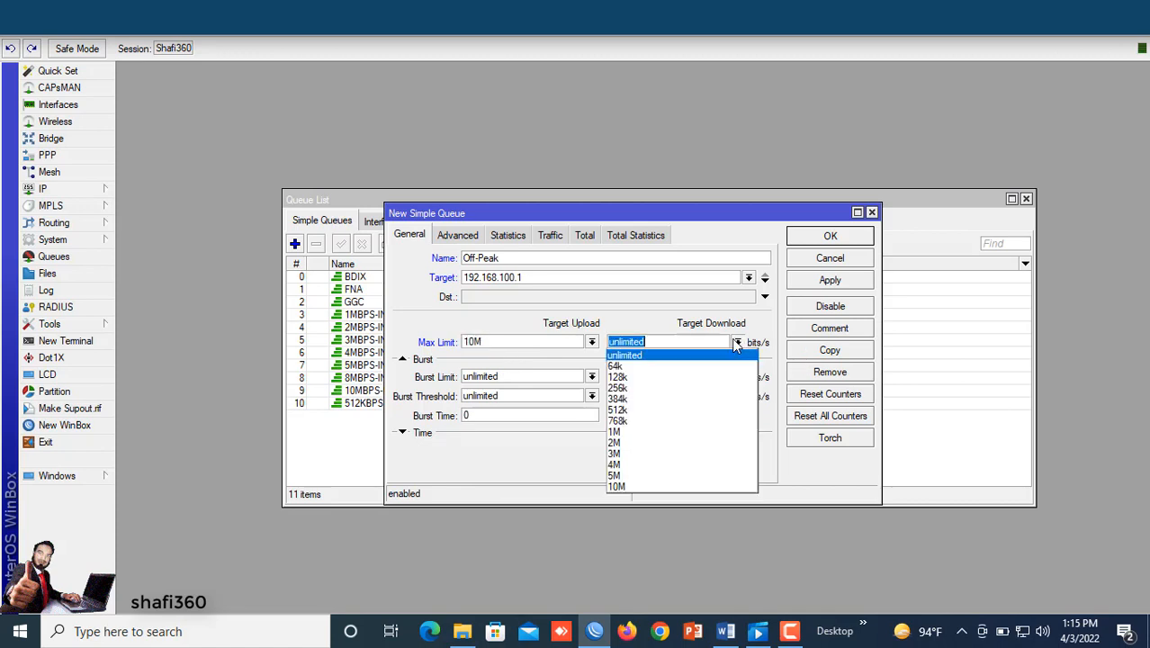
{"action": "left_click", "coordinate": [622, 486]}
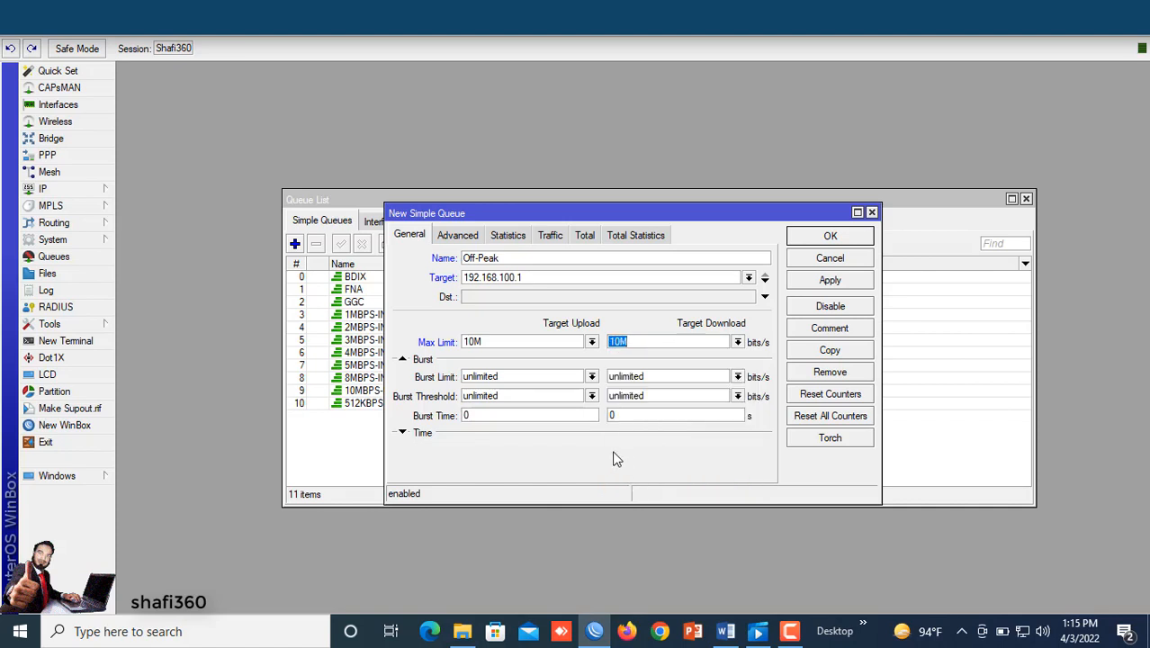
{"action": "left_click", "coordinate": [820, 281]}
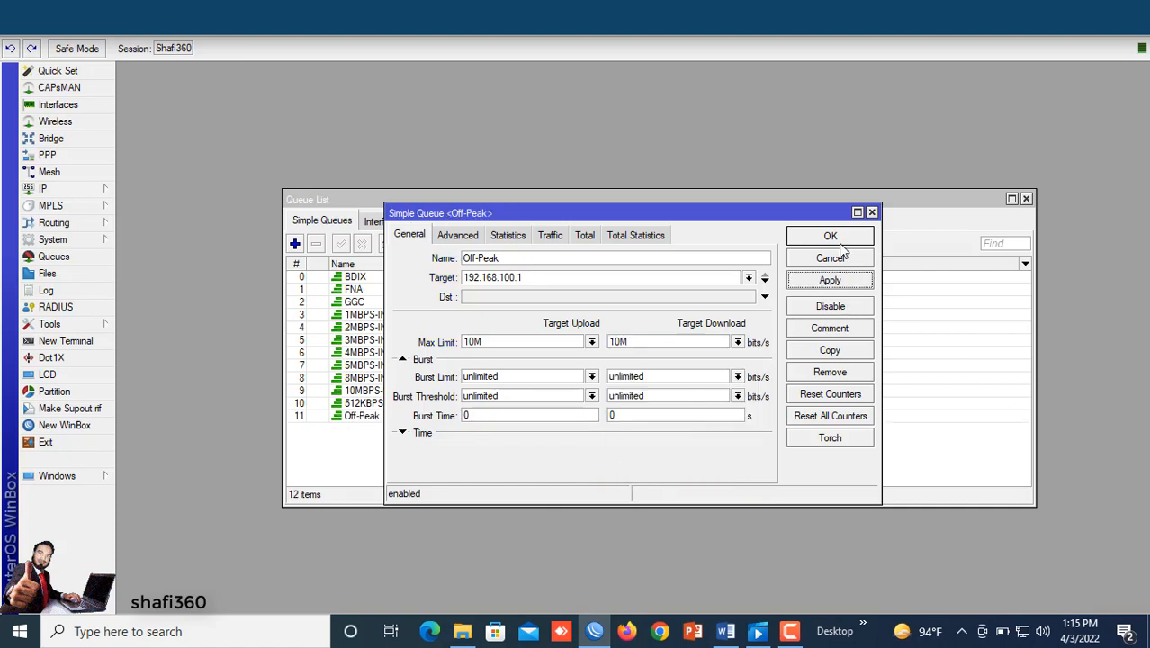
{"action": "left_click", "coordinate": [824, 236]}
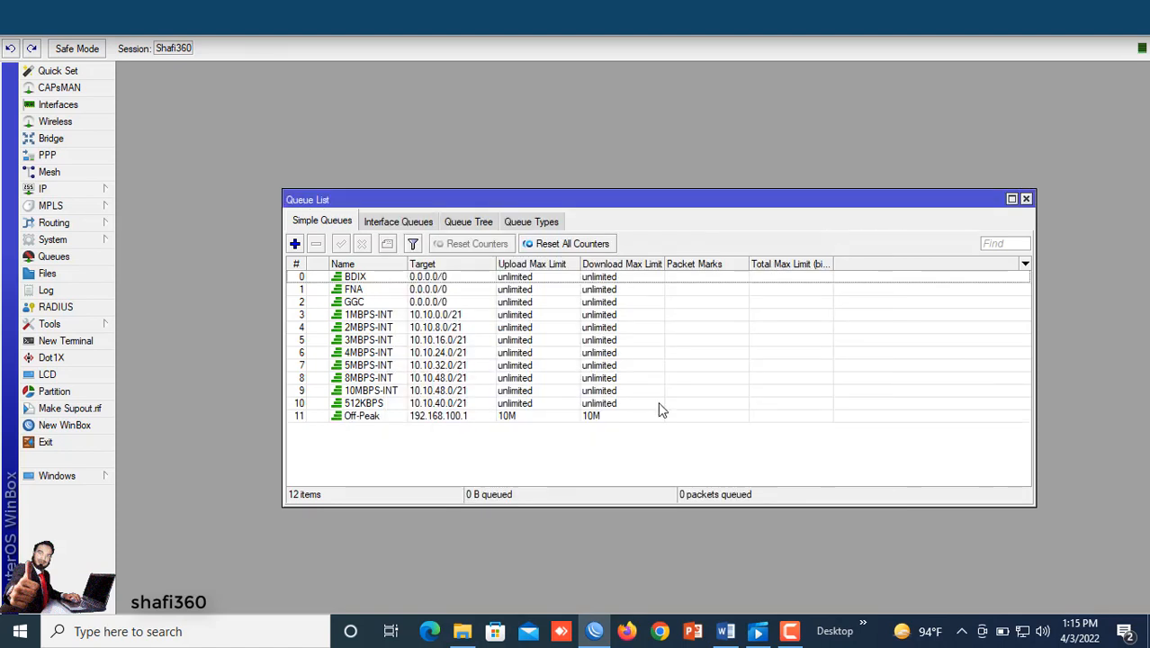
Step: Add another simple queue named Peak-Hour
{"action": "left_click", "coordinate": [360, 418]}
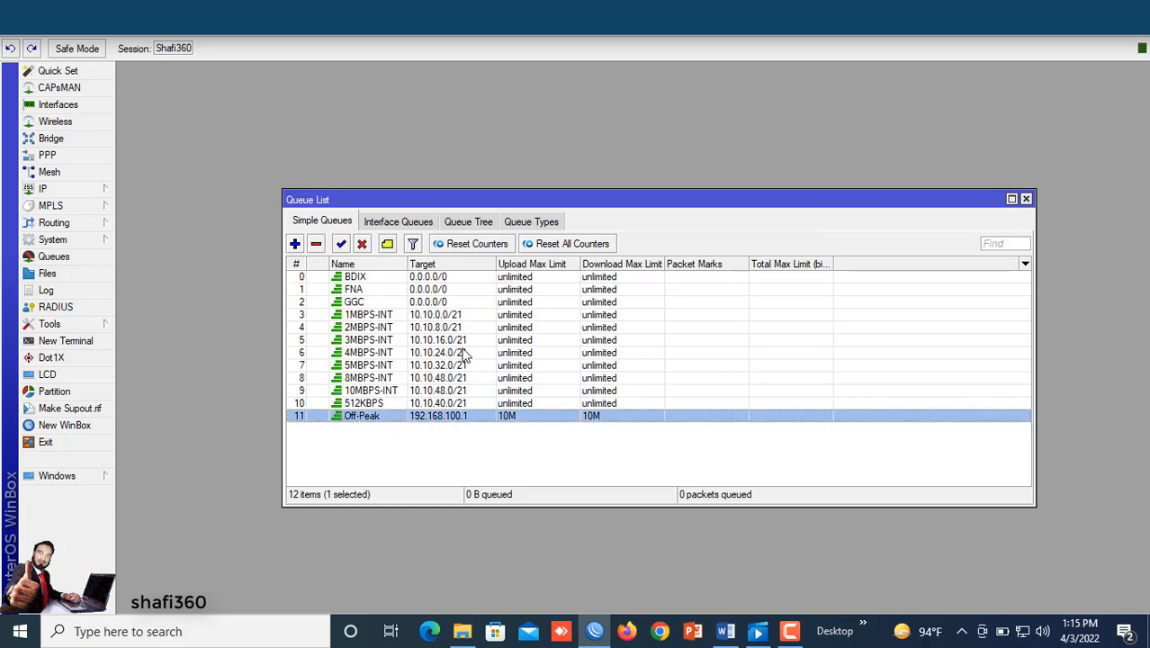
{"action": "left_click", "coordinate": [294, 243]}
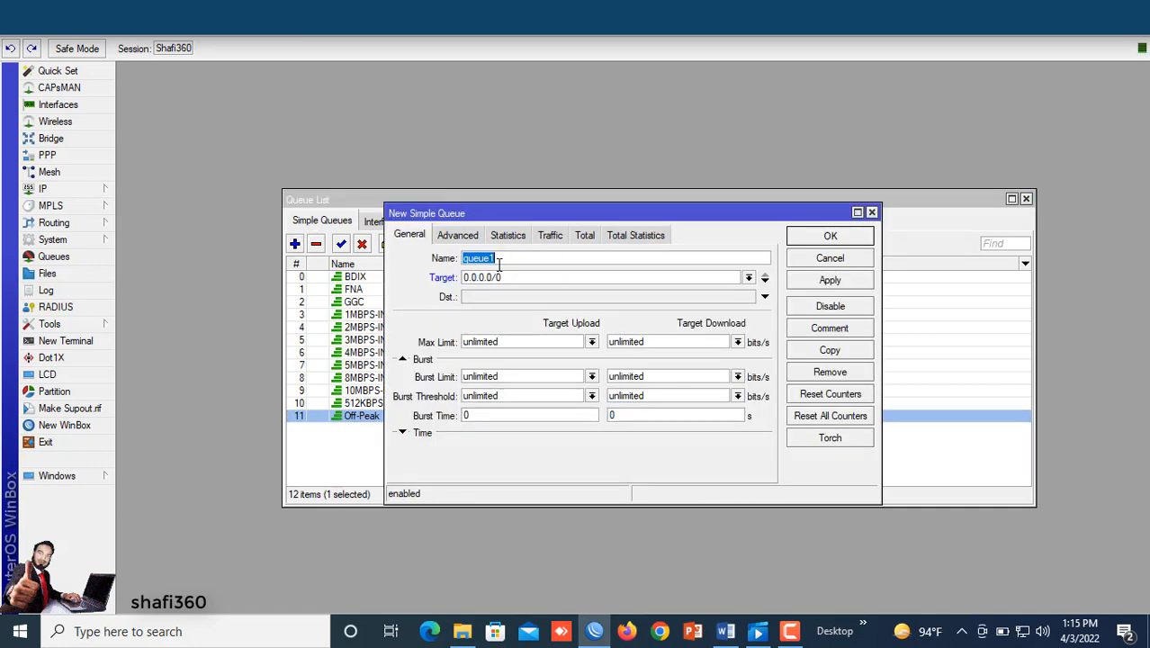
{"action": "type", "text": "P"}
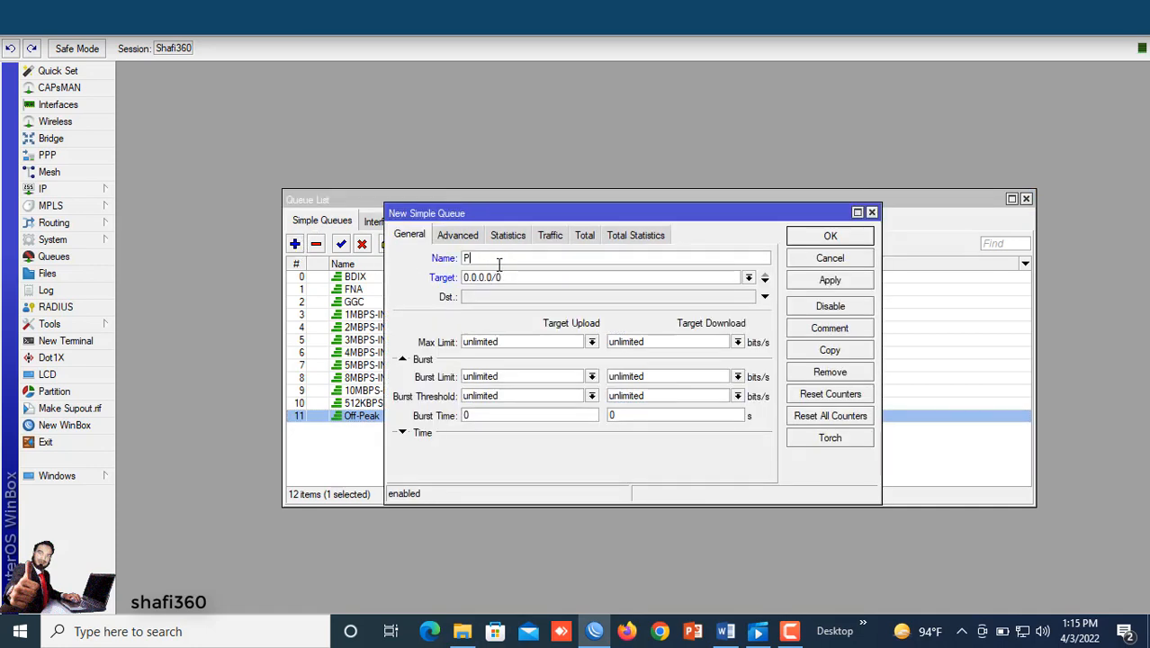
{"action": "type", "text": "eak-Hour"}
Step: Set the Peak-Hour queue's target to 192.168.100.10, checking the user IP in the document
{"action": "double_click", "coordinate": [508, 276]}
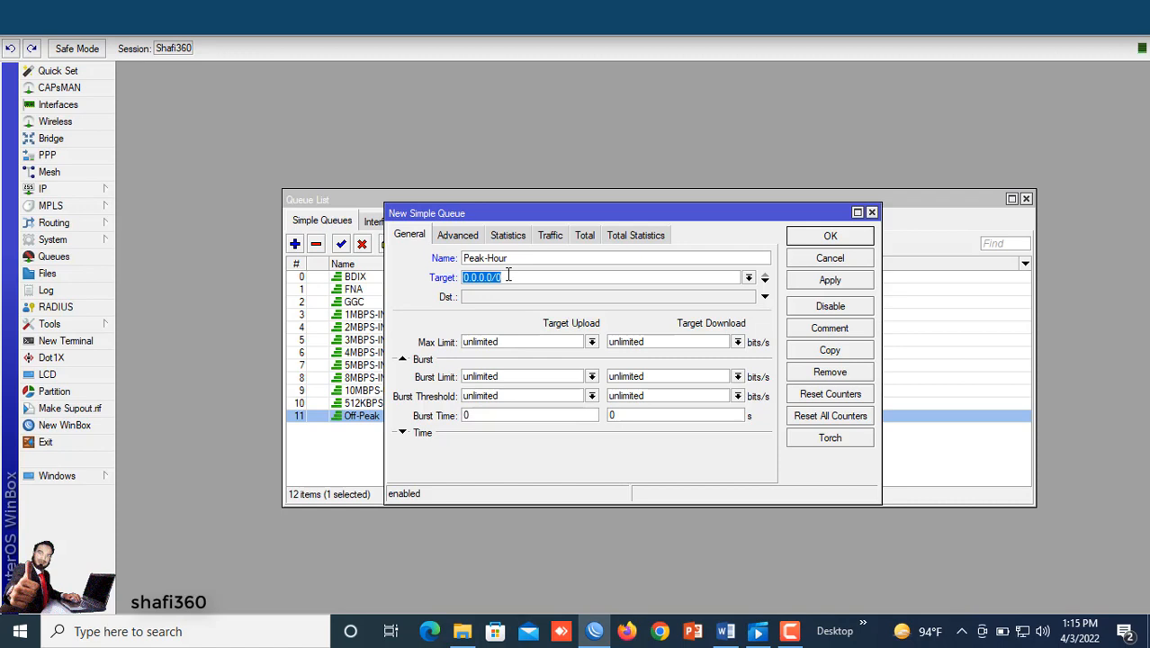
{"action": "type", "text": "192.168.100.10"}
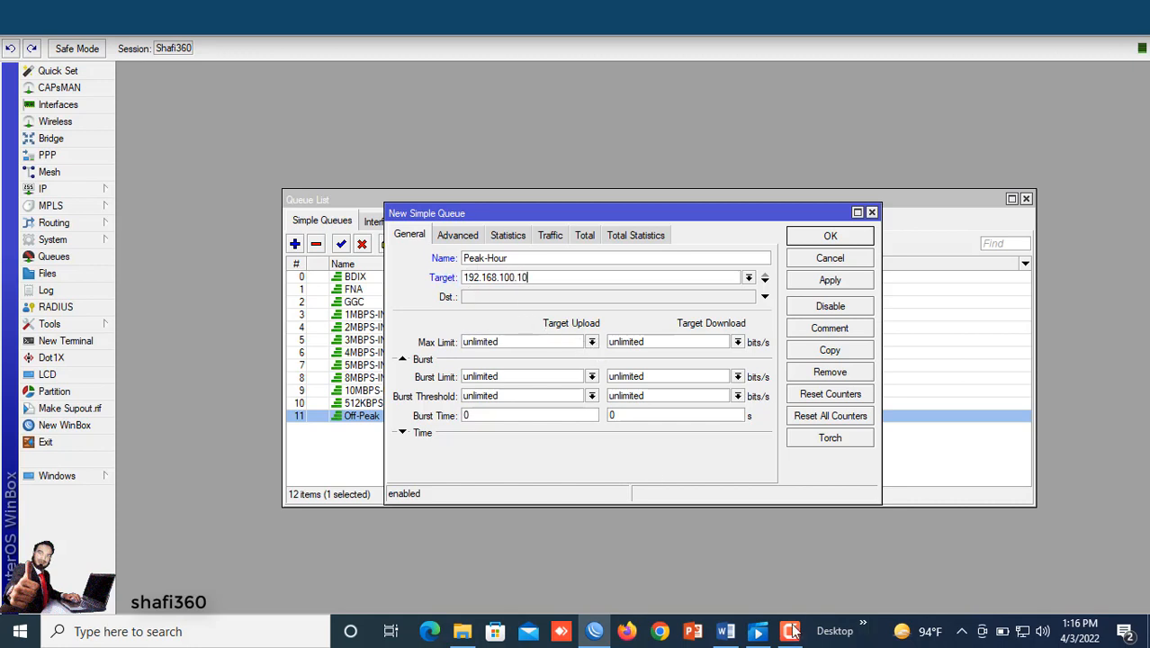
{"action": "left_click", "coordinate": [726, 632]}
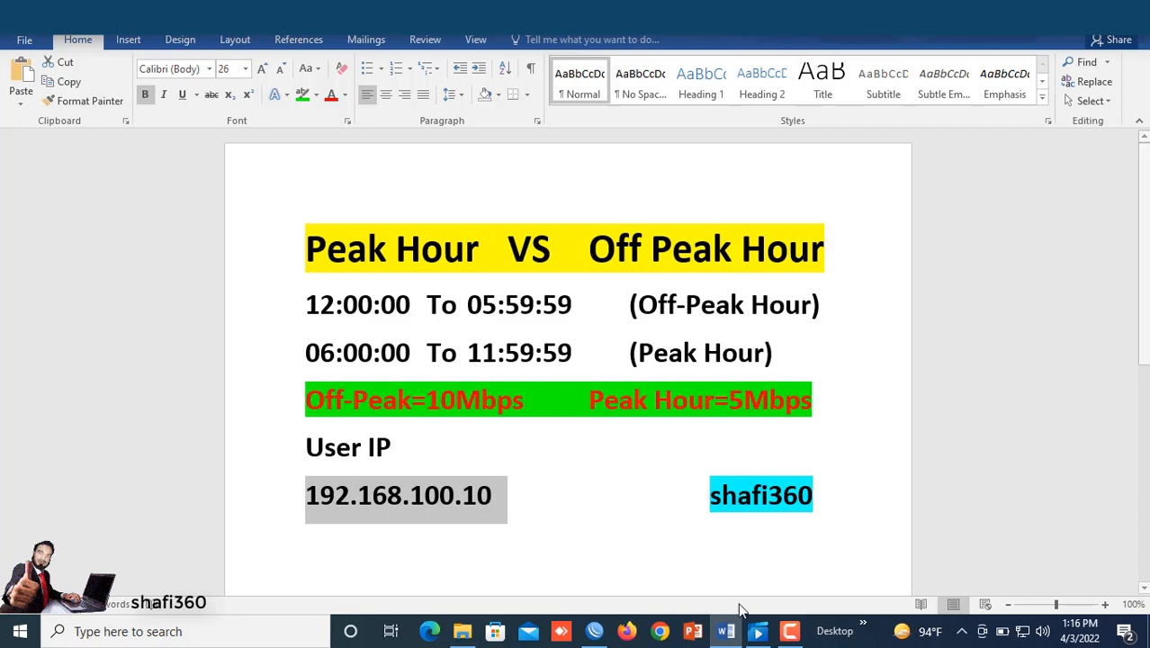
{"action": "key", "text": "alt+Tab"}
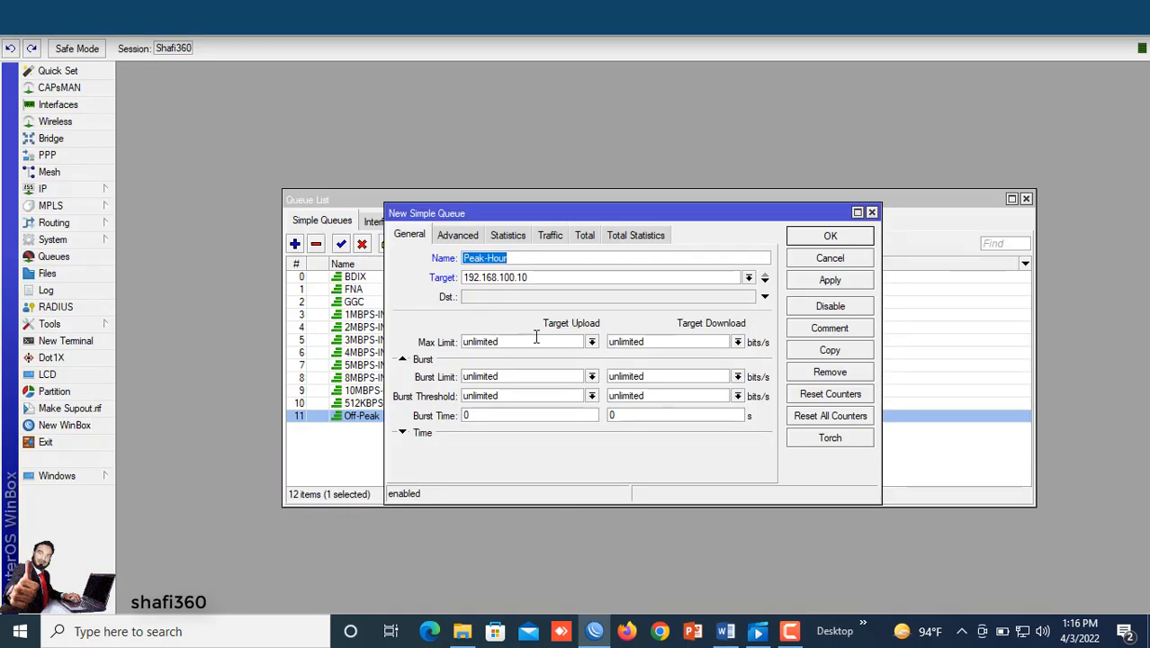
Step: Set the Peak-Hour queue's upload and download max limits to 5M and save the queue
{"action": "left_click", "coordinate": [591, 342]}
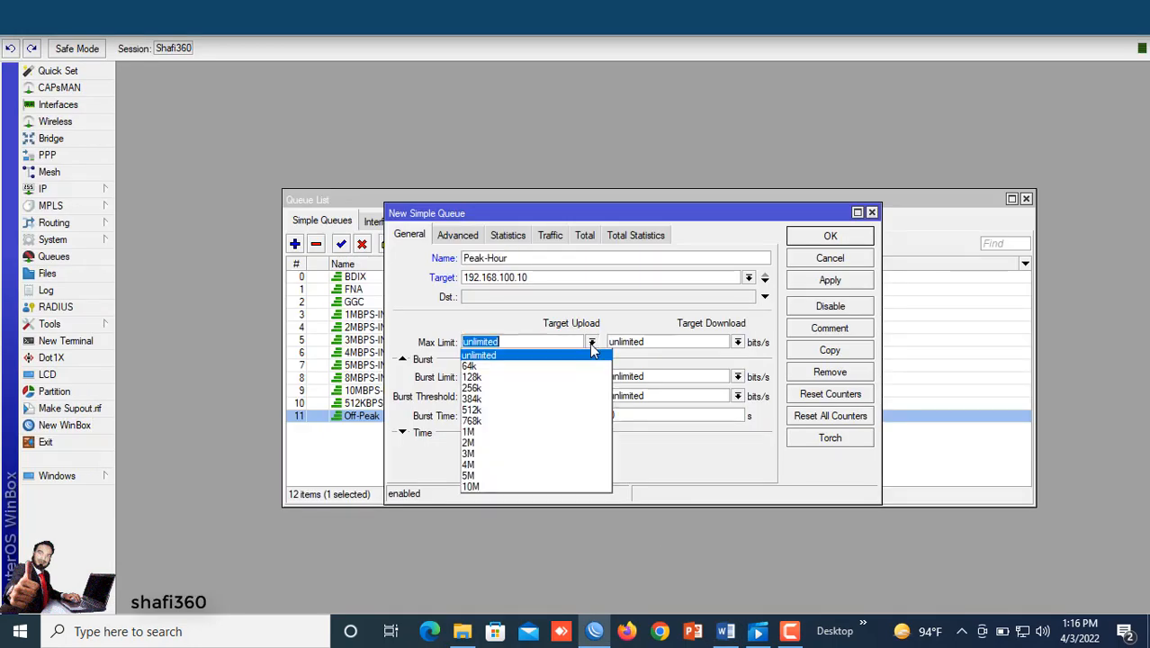
{"action": "left_click", "coordinate": [486, 475]}
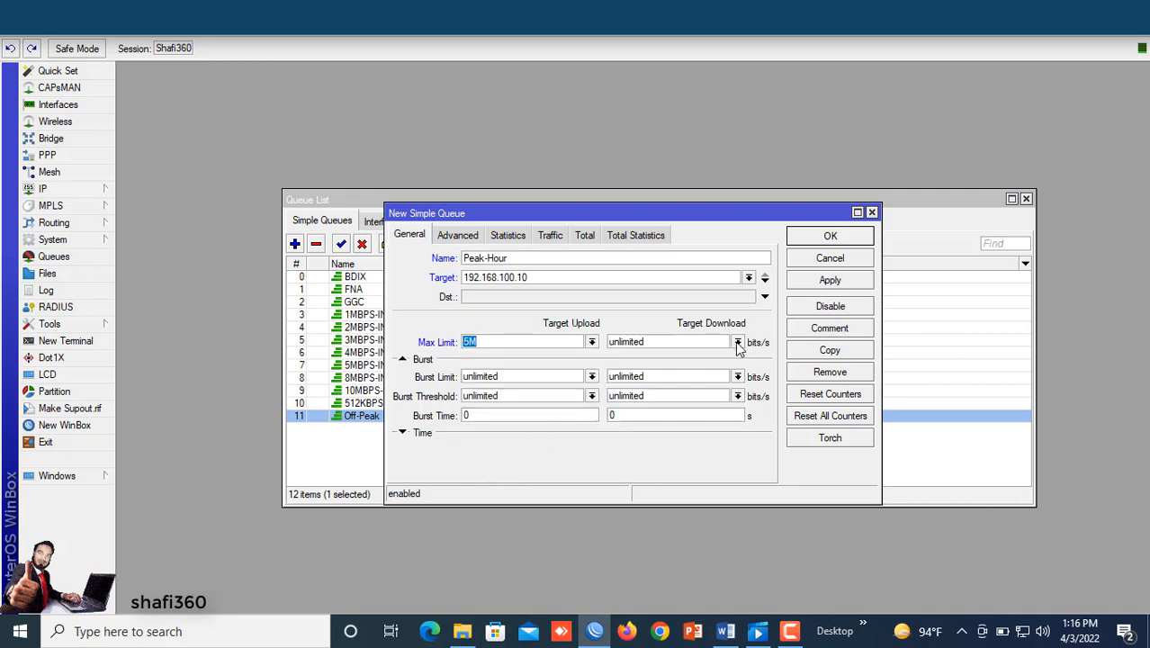
{"action": "left_click", "coordinate": [736, 343]}
{"action": "left_click", "coordinate": [615, 474]}
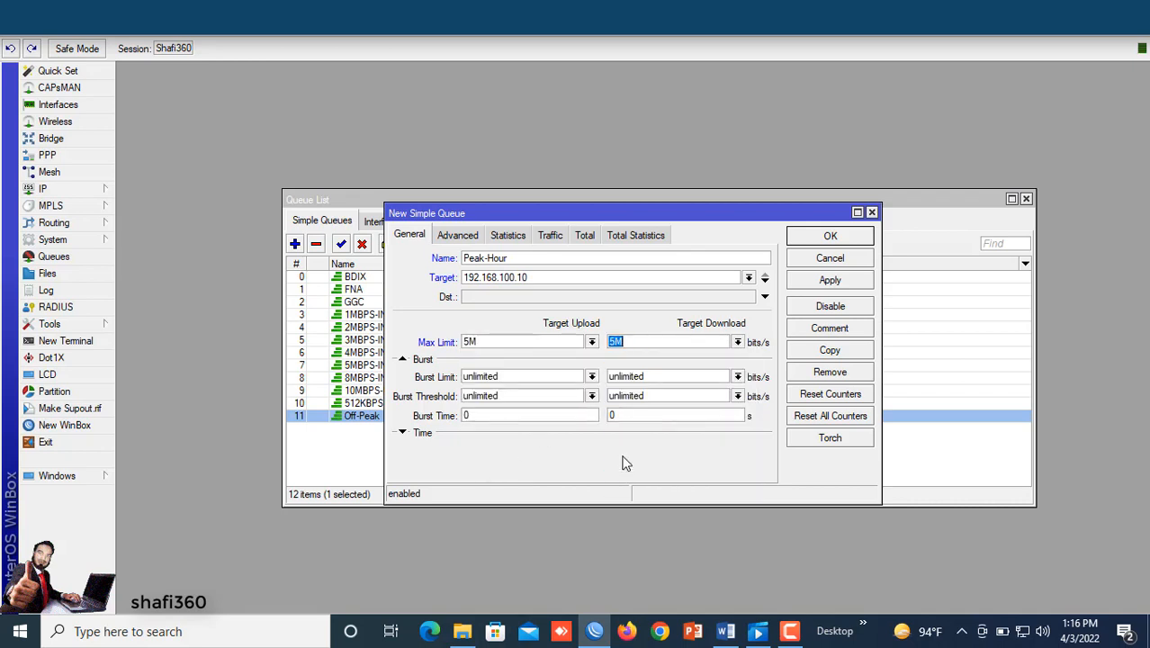
{"action": "left_click", "coordinate": [826, 283]}
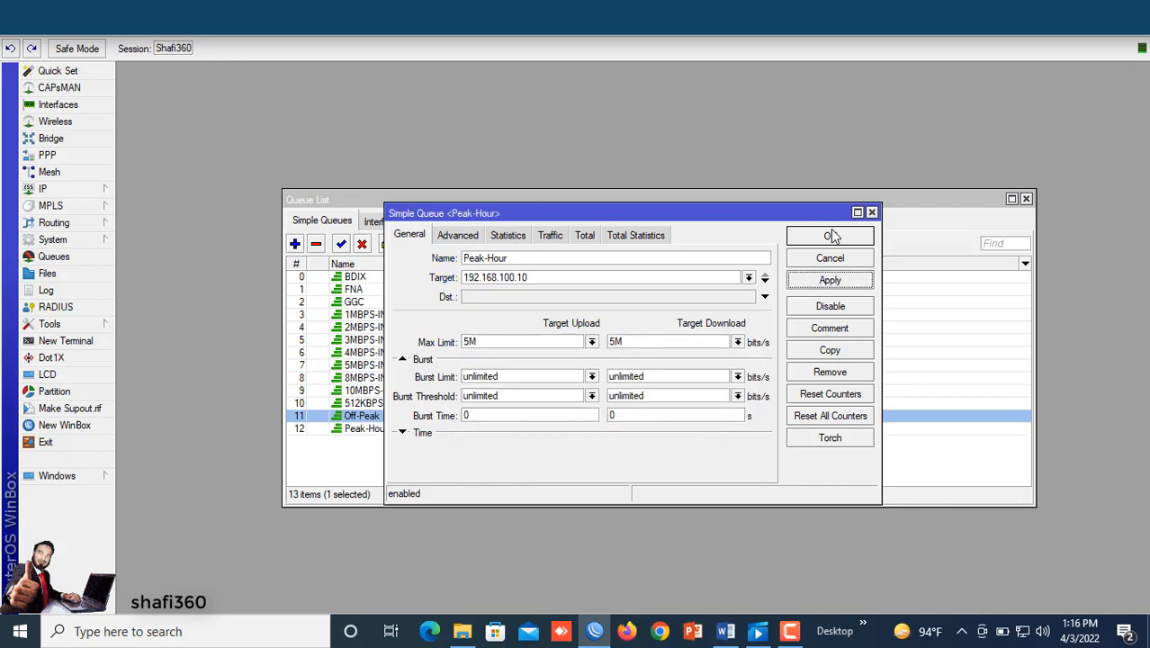
{"action": "left_click", "coordinate": [827, 236]}
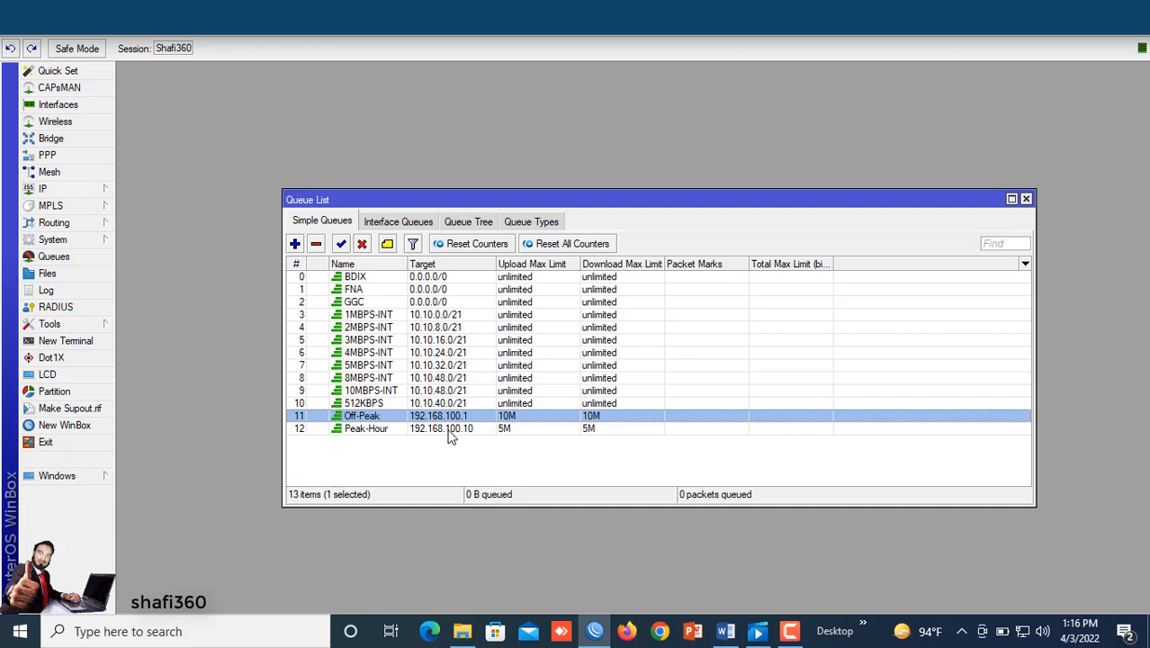
Step: Open the Off-Peak queue's time settings and check the off-peak schedule in the reference document
{"action": "double_click", "coordinate": [367, 421]}
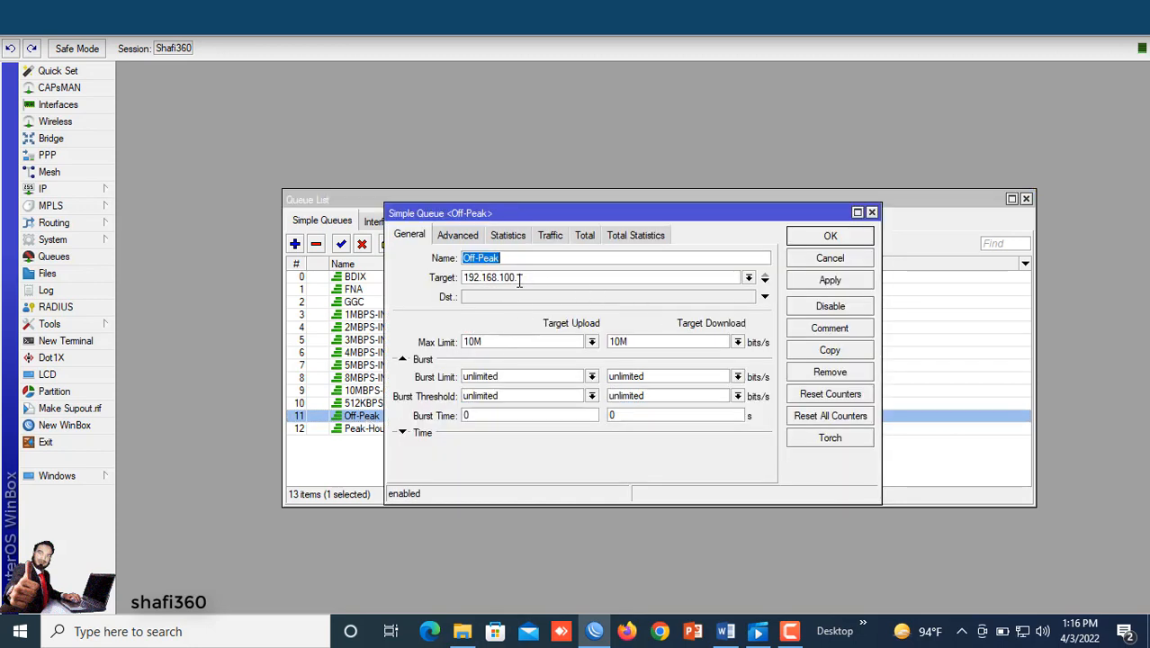
{"action": "left_click", "coordinate": [402, 434]}
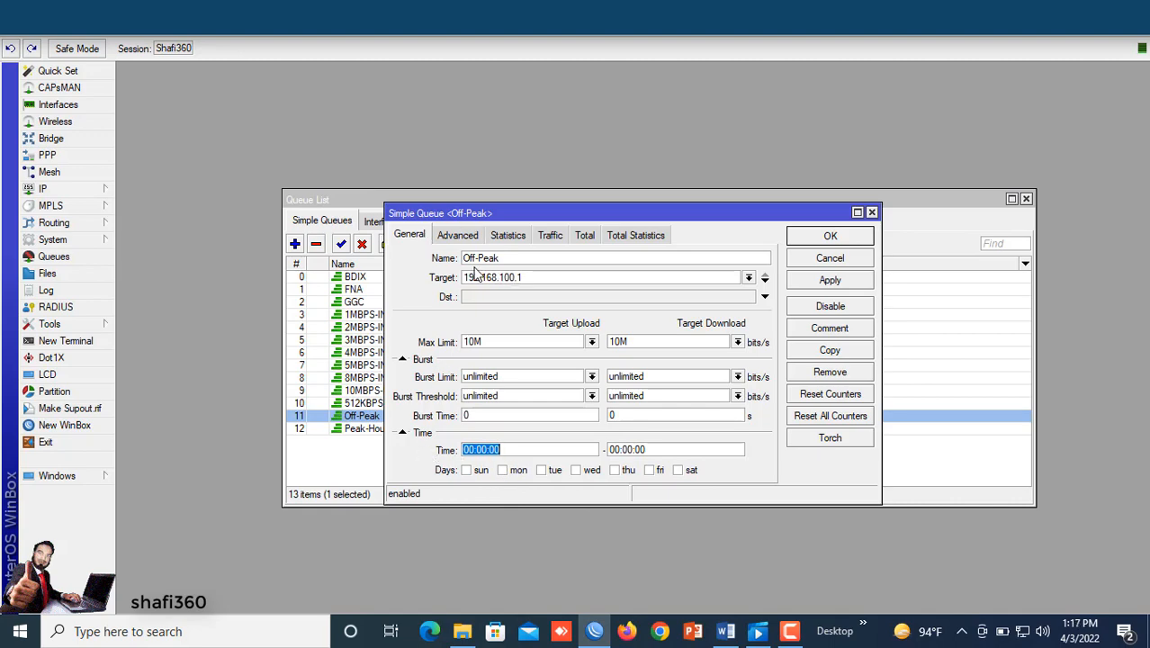
{"action": "left_click", "coordinate": [727, 632]}
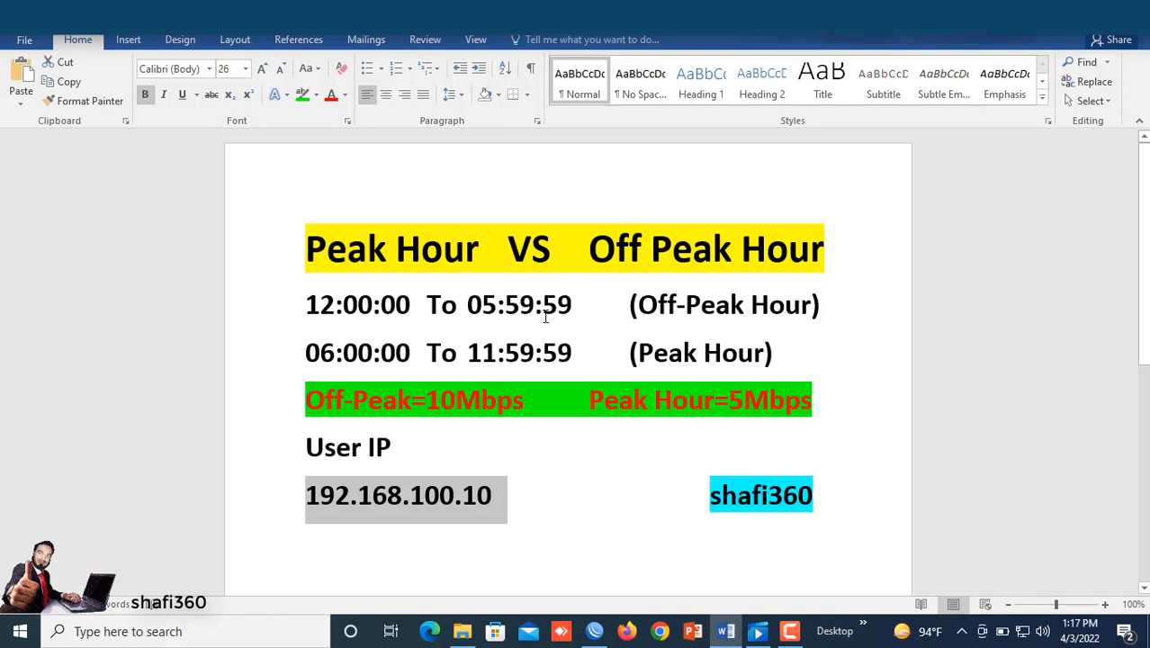
{"action": "key", "text": "alt+Tab"}
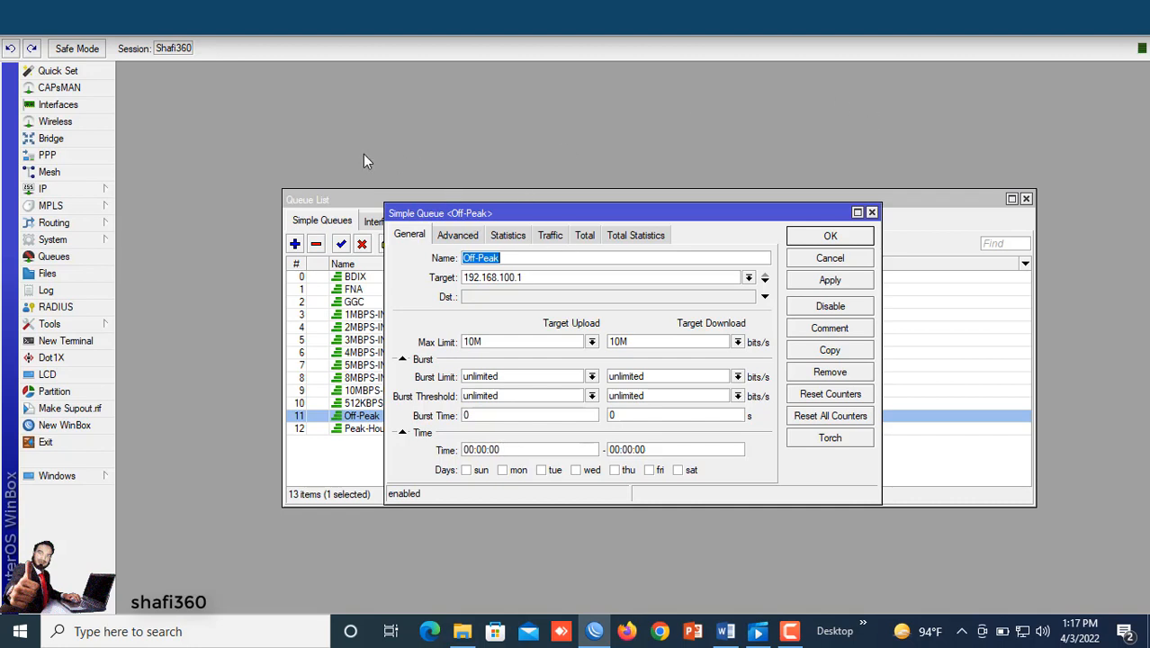
Step: Check the router's system clock and add the current time display to the toolbar
{"action": "left_click", "coordinate": [50, 240]}
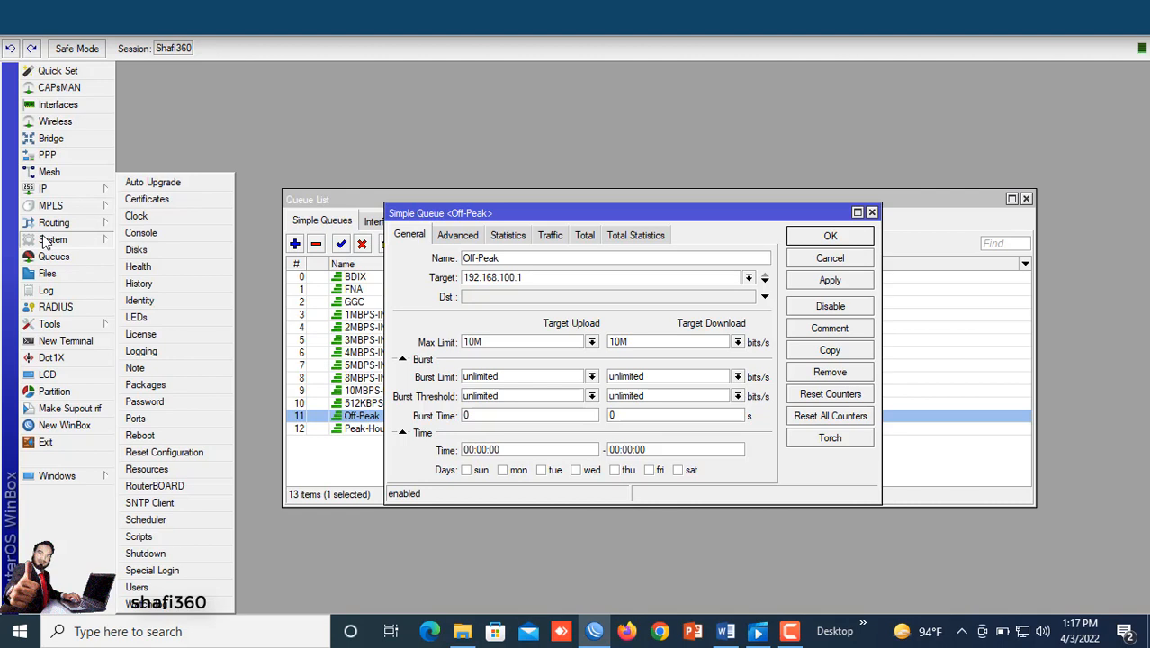
{"action": "left_click", "coordinate": [136, 219]}
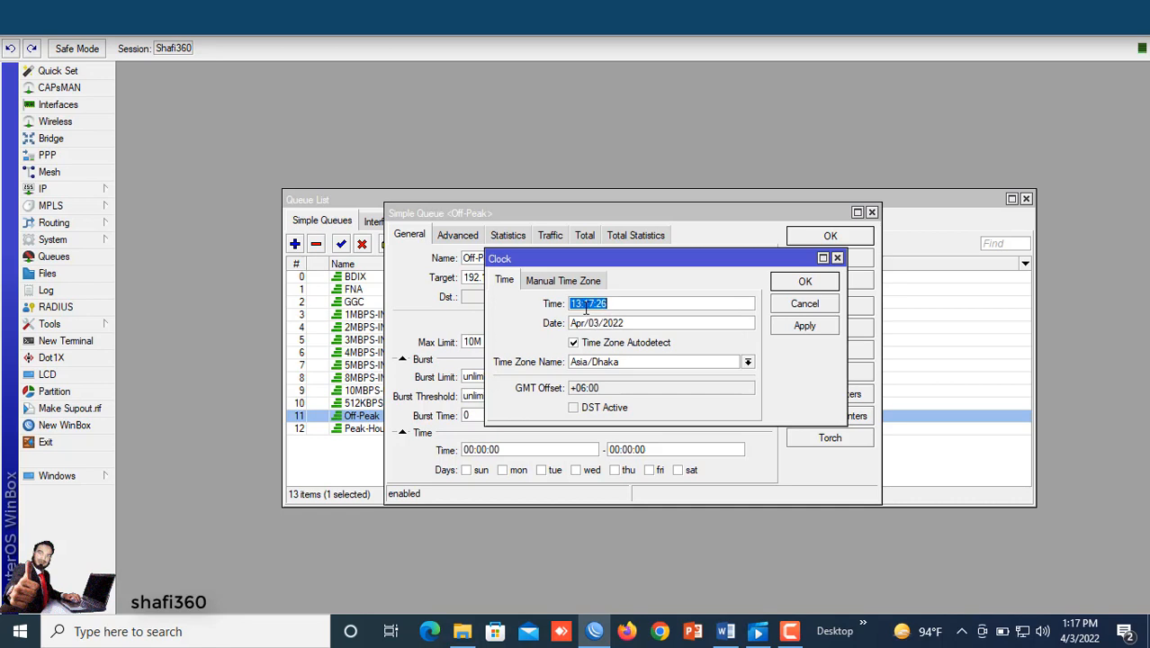
{"action": "left_click", "coordinate": [794, 282]}
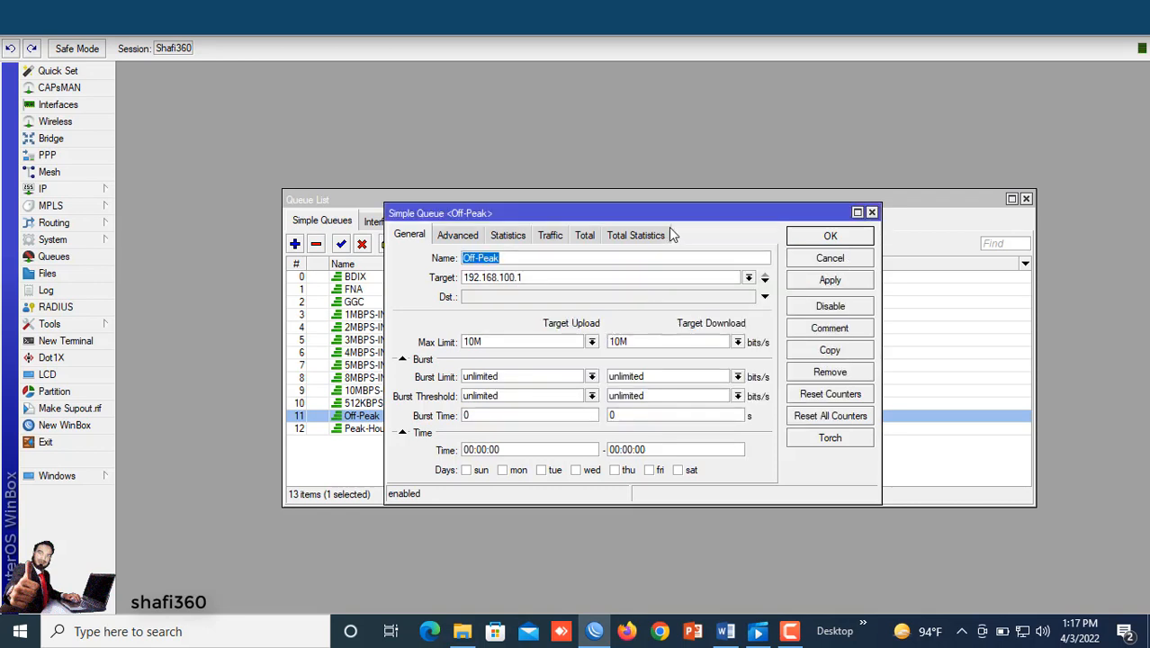
{"action": "right_click", "coordinate": [976, 49]}
{"action": "left_click", "coordinate": [1025, 76]}
Step: Set the Off-Peak queue's time range from 00:00:00 to 17:59:59
{"action": "double_click", "coordinate": [501, 450]}
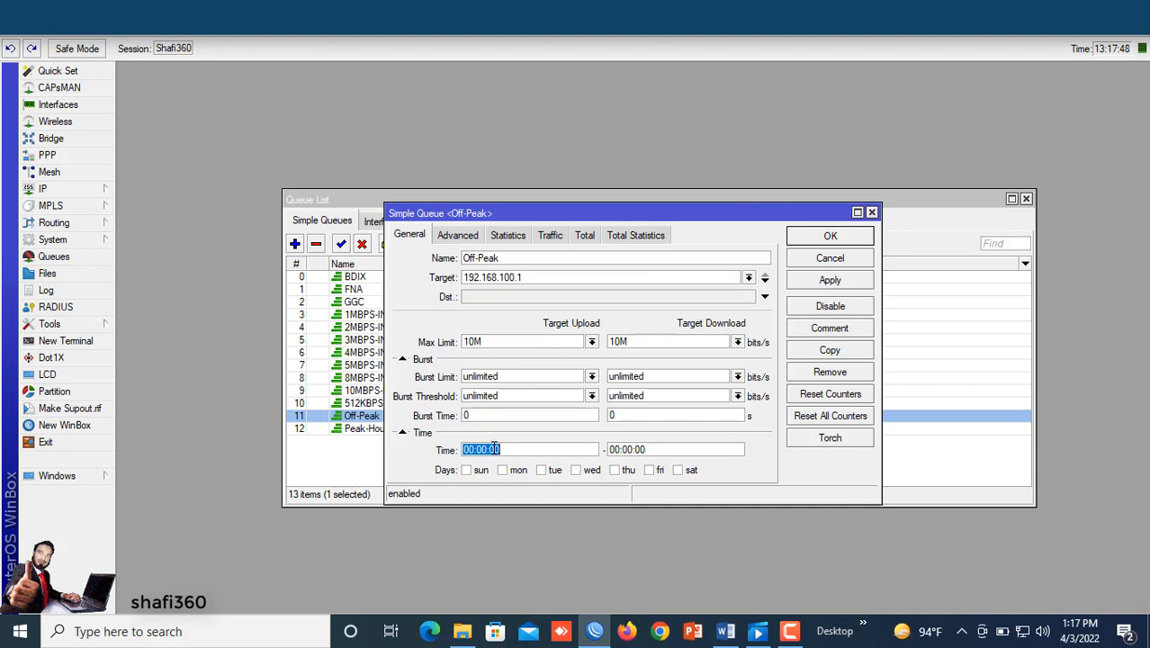
{"action": "type", "text": "1"}
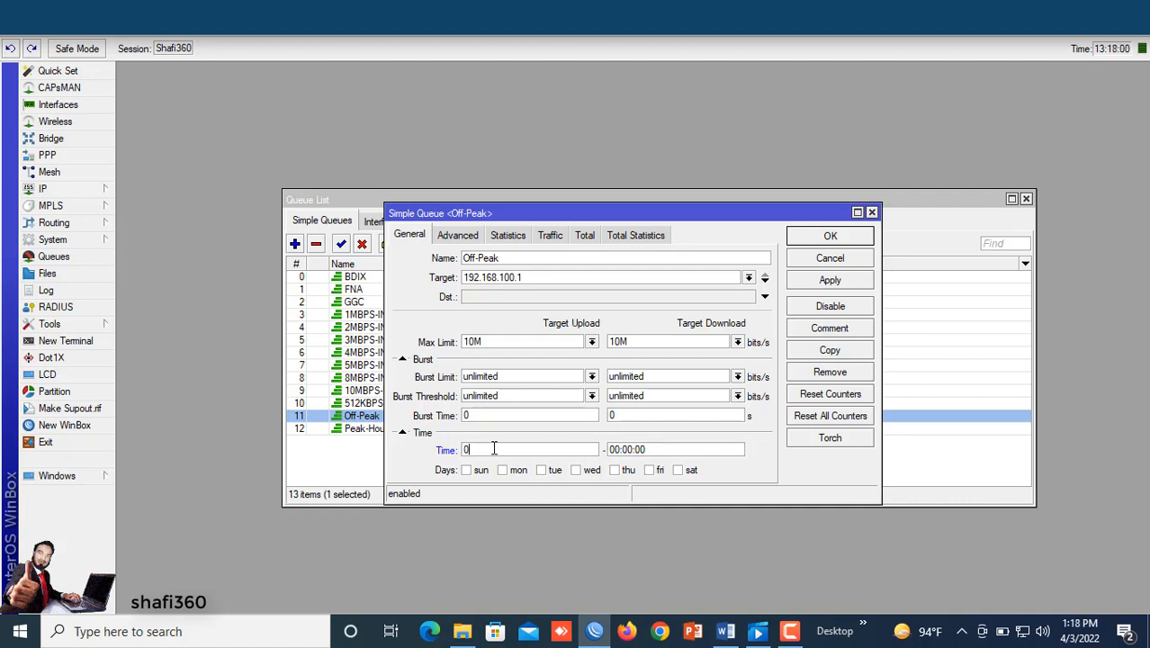
{"action": "type", "text": ":00:00"}
{"action": "double_click", "coordinate": [652, 450]}
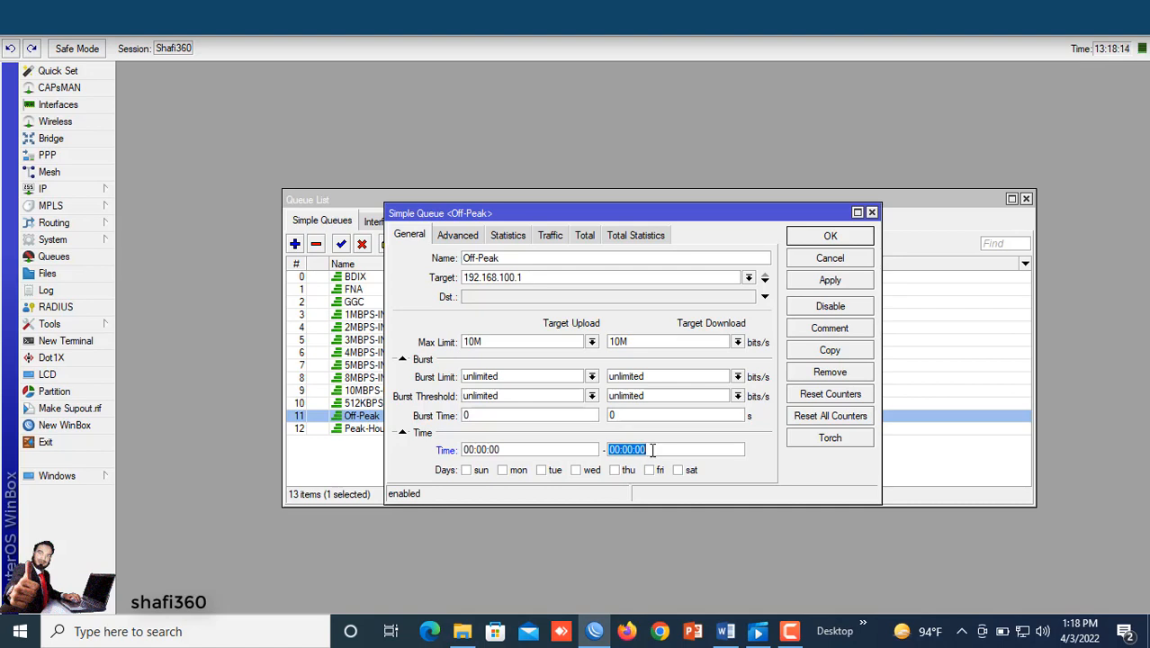
{"action": "type", "text": "17:59:59"}
Step: Select the Off-Peak queue's active days, apply and save the queue
{"action": "left_click", "coordinate": [465, 471]}
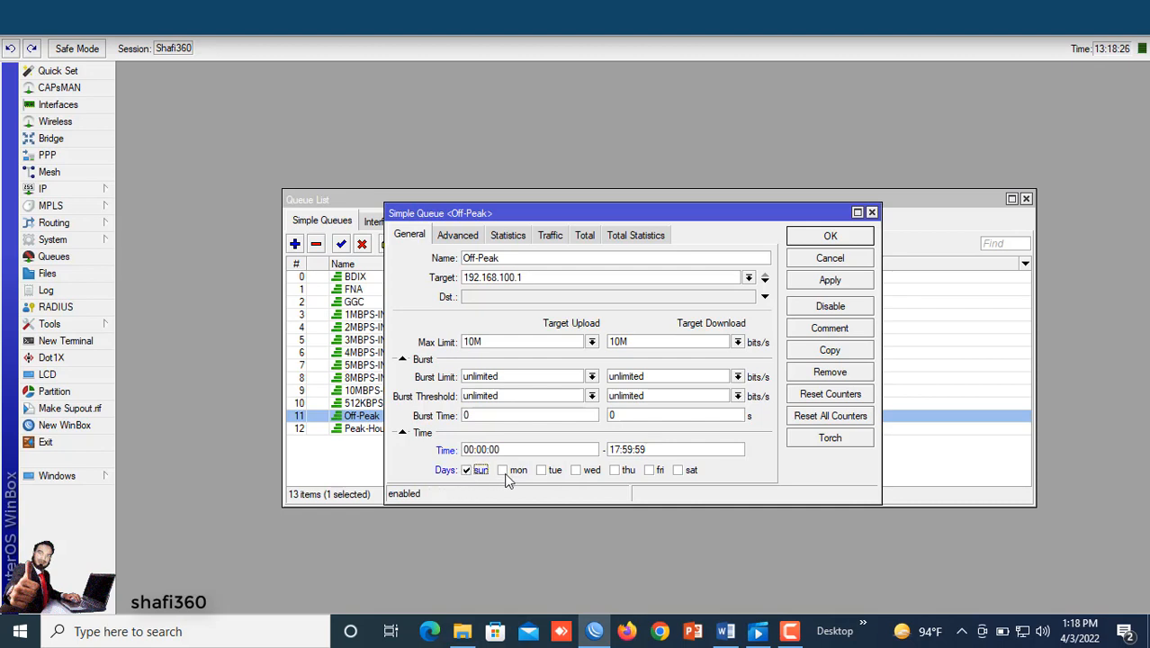
{"action": "left_click", "coordinate": [503, 471]}
{"action": "left_click", "coordinate": [540, 470]}
{"action": "left_click", "coordinate": [615, 471]}
{"action": "left_click", "coordinate": [678, 470]}
{"action": "left_click", "coordinate": [827, 282]}
{"action": "left_click", "coordinate": [816, 237]}
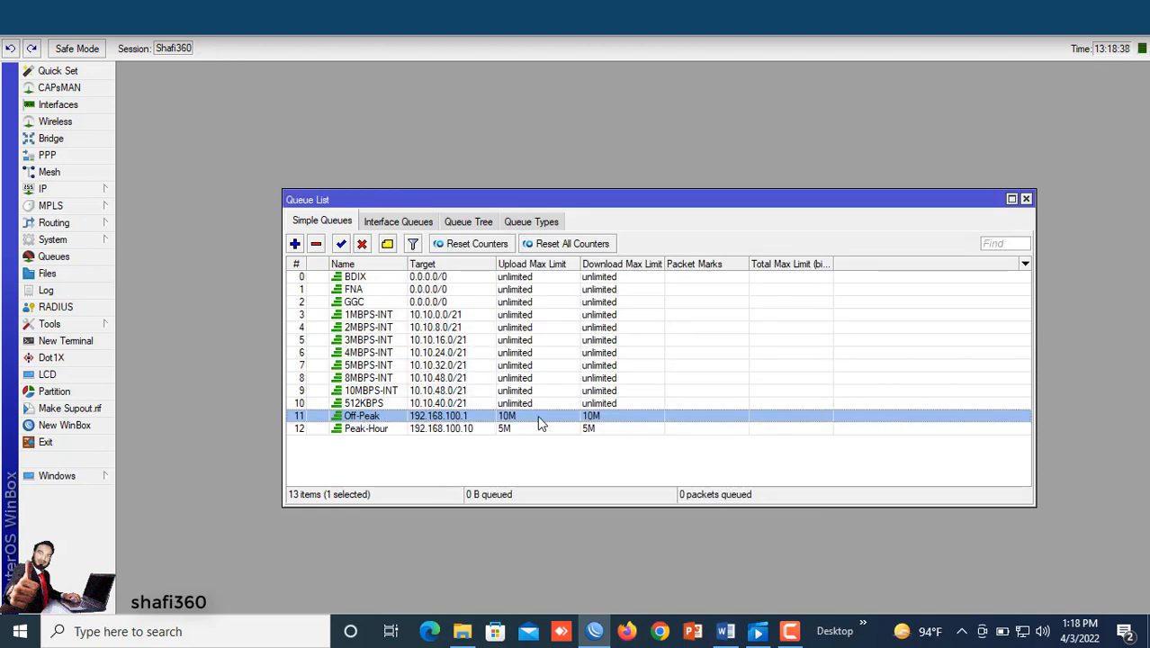
Step: Open the Peak-Hour queue's time settings and tick all seven days of the week
{"action": "double_click", "coordinate": [370, 429]}
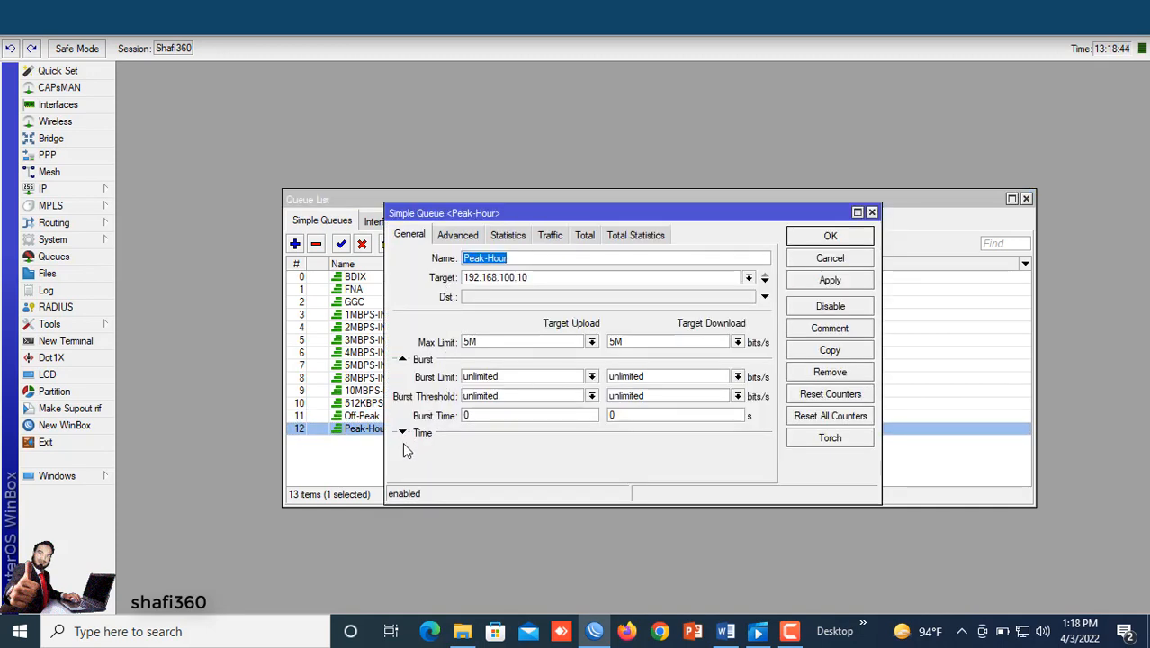
{"action": "left_click", "coordinate": [402, 432]}
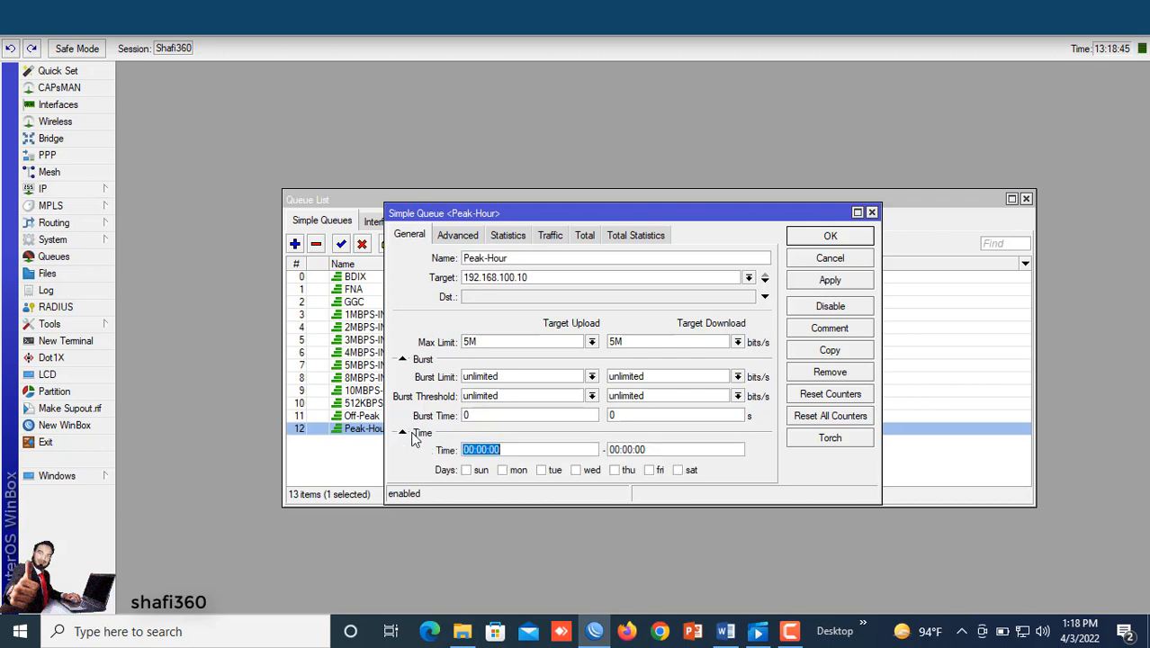
{"action": "left_click", "coordinate": [467, 472]}
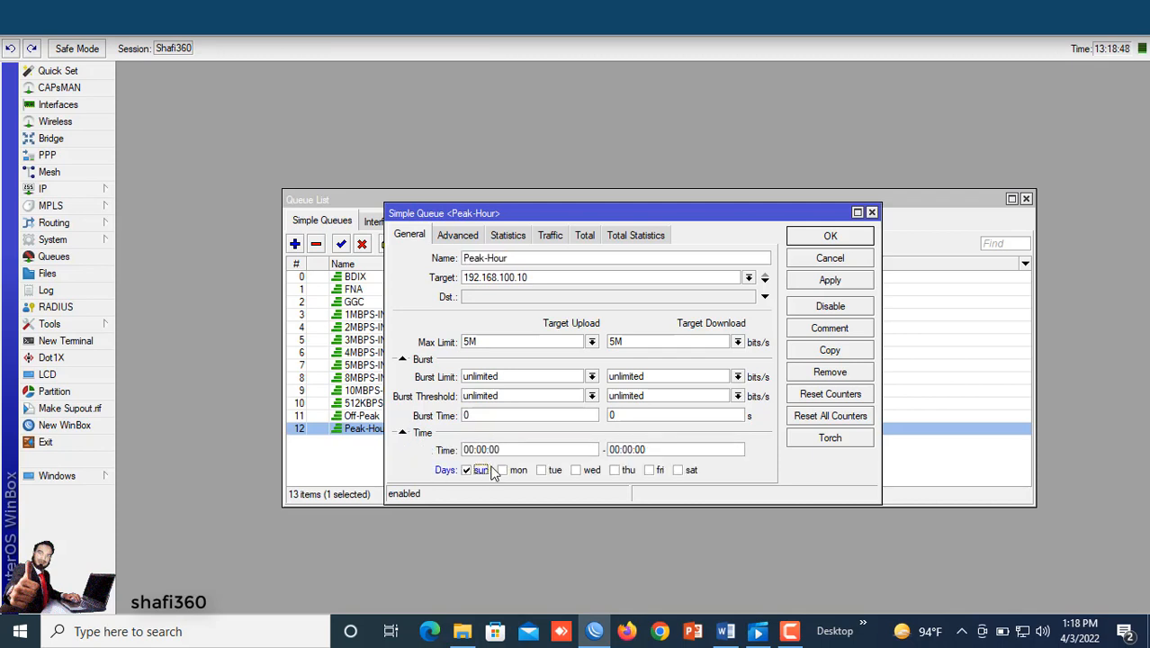
{"action": "left_click", "coordinate": [504, 472]}
{"action": "left_click", "coordinate": [543, 472]}
{"action": "left_click", "coordinate": [648, 471]}
{"action": "left_click", "coordinate": [677, 471]}
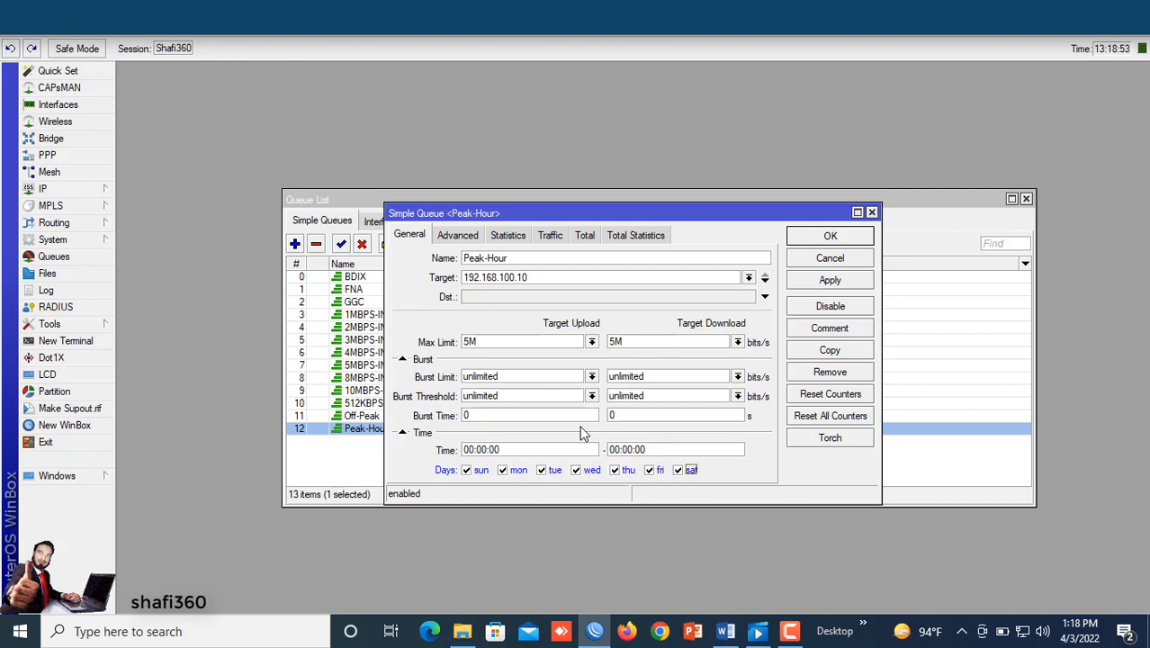
Step: Set the Peak-Hour queue's time range from 18:00:00 to 23:59:59, apply and save the queue
{"action": "double_click", "coordinate": [510, 451]}
{"action": "type", "text": "18"}
{"action": "type", "text": ":00:0"}
{"action": "left_click", "coordinate": [618, 448]}
{"action": "key", "text": "BackSpace"}
{"action": "key", "text": "BackSpace"}
{"action": "type", "text": "23"}
{"action": "key", "text": "Delete"}
{"action": "key", "text": "Delete"}
{"action": "key", "text": "Delete"}
{"action": "type", "text": "59"}
{"action": "key", "text": "BackSpace"}
{"action": "key", "text": "BackSpace"}
{"action": "type", "text": ":59"}
{"action": "left_click", "coordinate": [822, 282]}
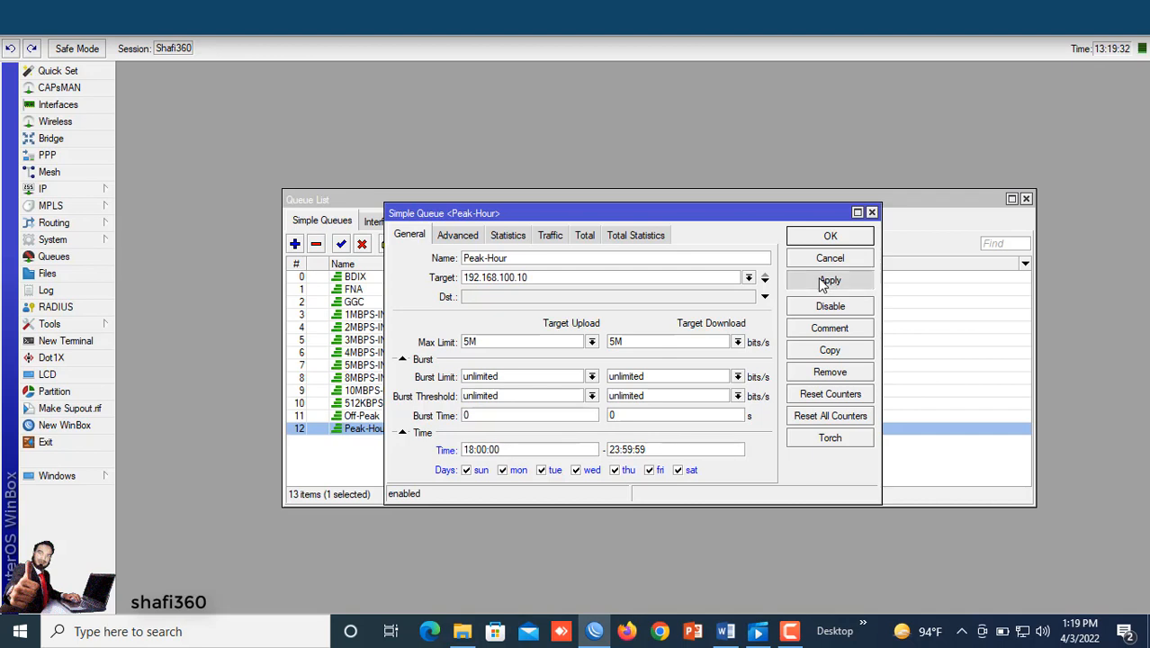
{"action": "left_click", "coordinate": [822, 237]}
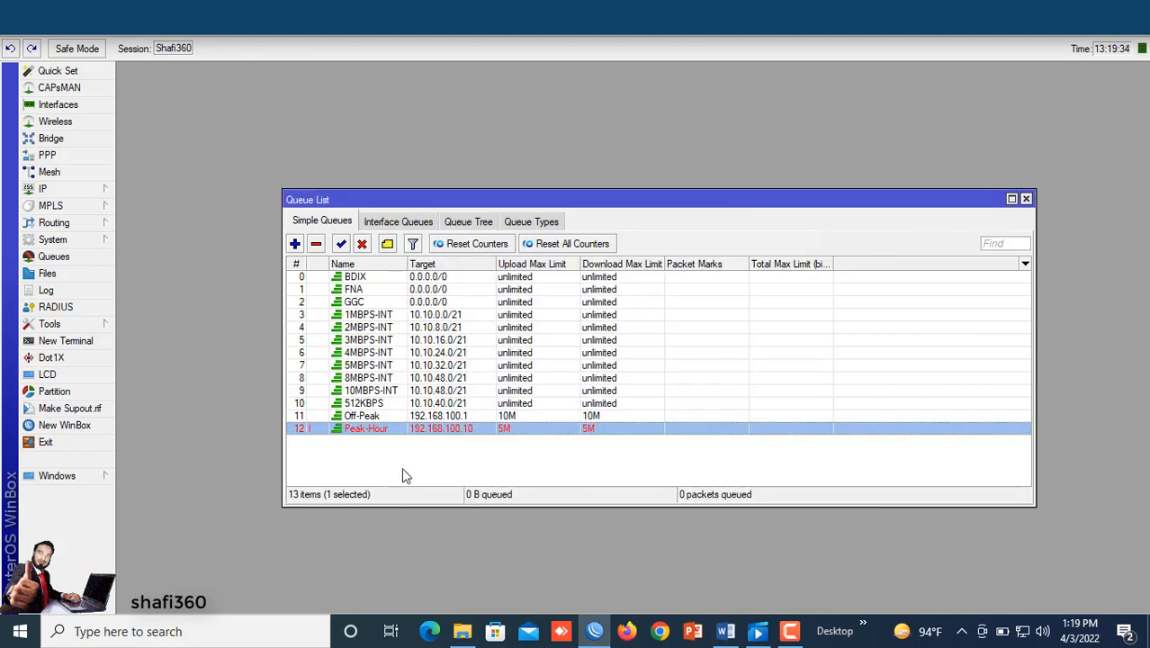
Step: Reopen the Peak-Hour queue to review its settings and compare it with the Off-Peak queue in the list
{"action": "double_click", "coordinate": [479, 429]}
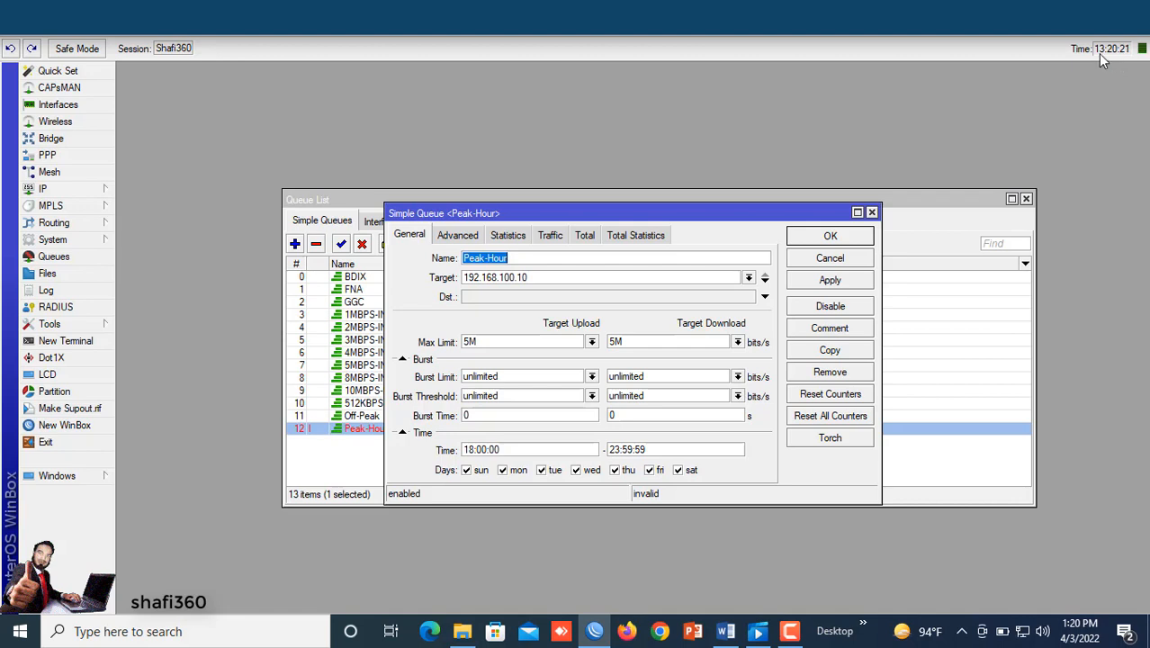
{"action": "left_click", "coordinate": [830, 236]}
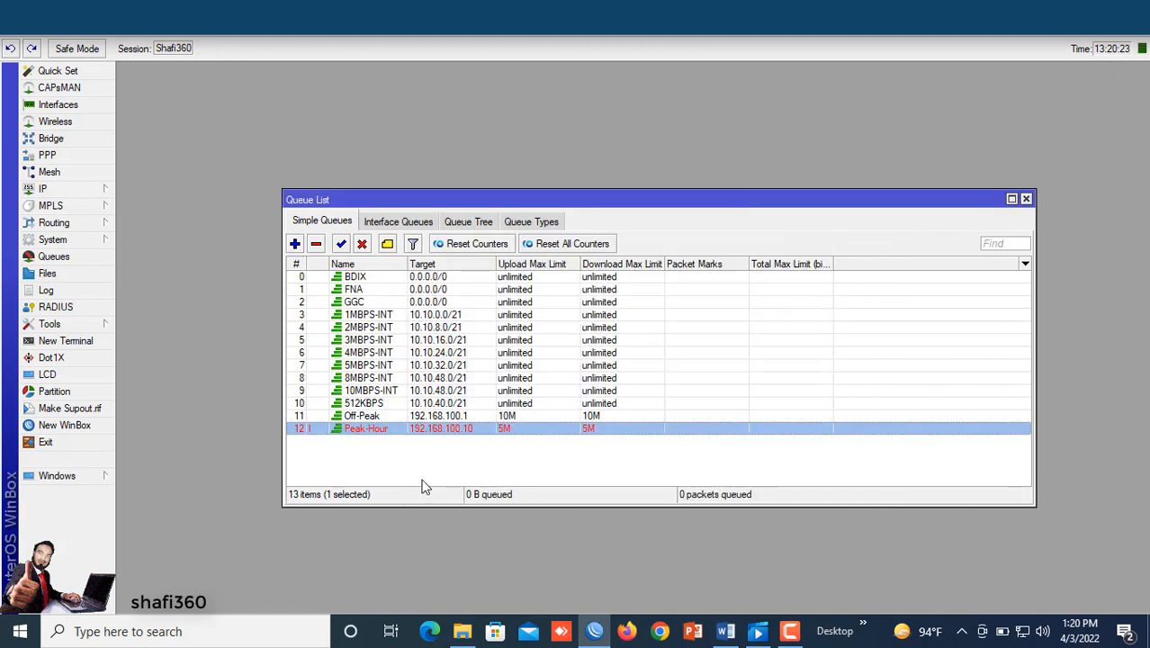
{"action": "left_click", "coordinate": [385, 417]}
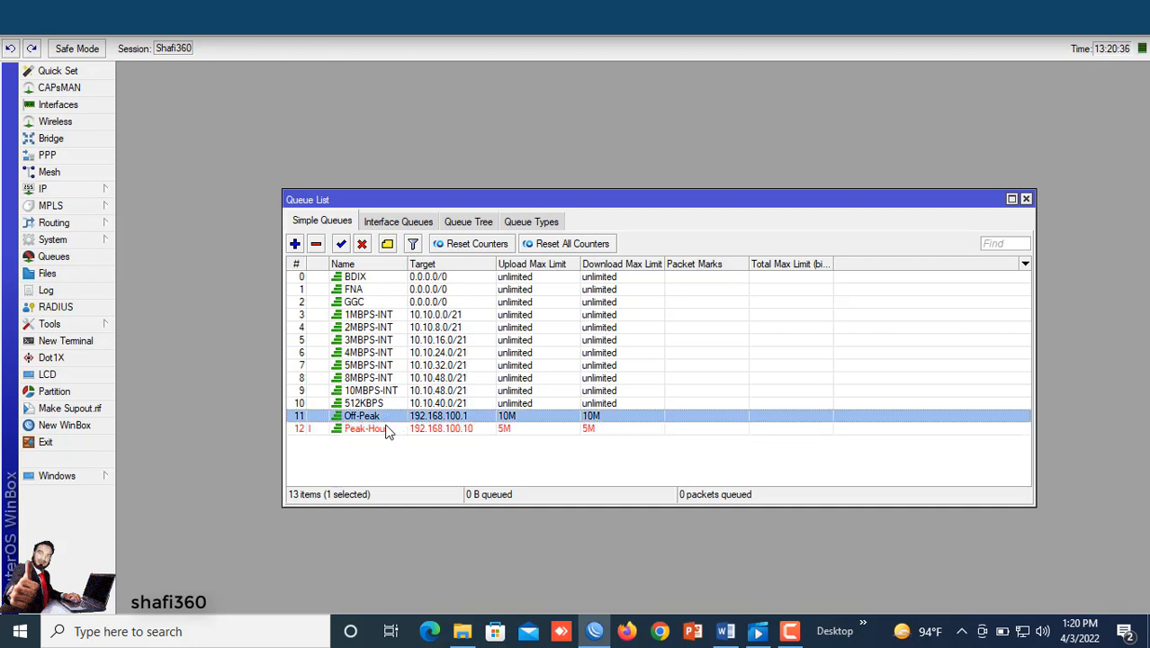
{"action": "left_click", "coordinate": [382, 430]}
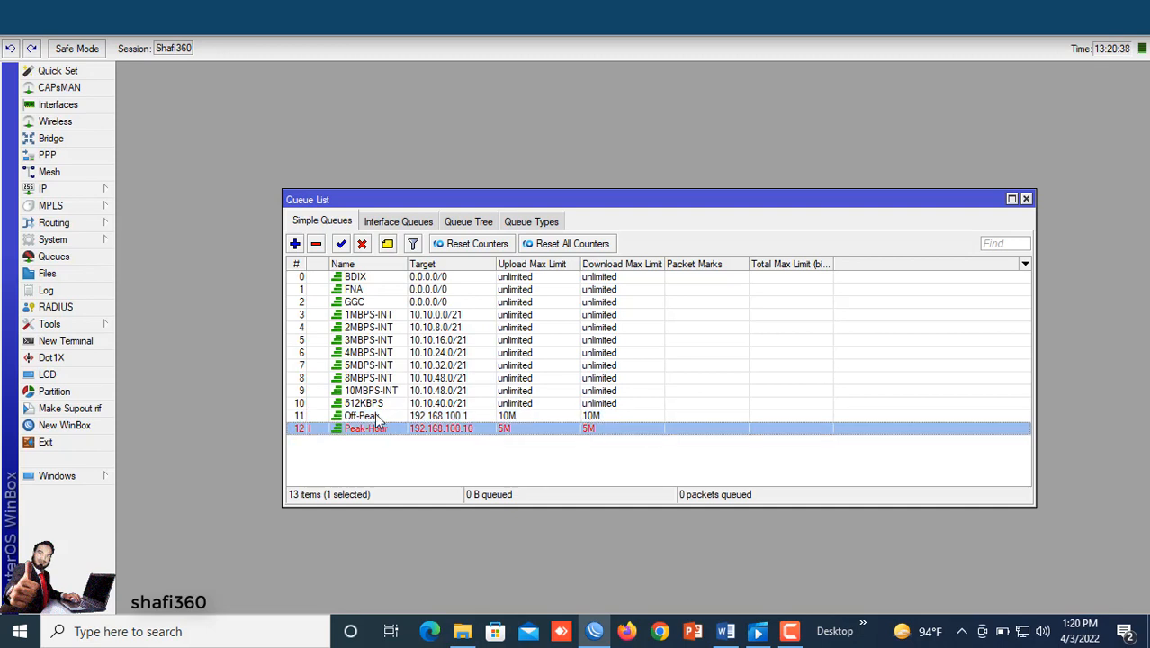
{"action": "left_click", "coordinate": [379, 417]}
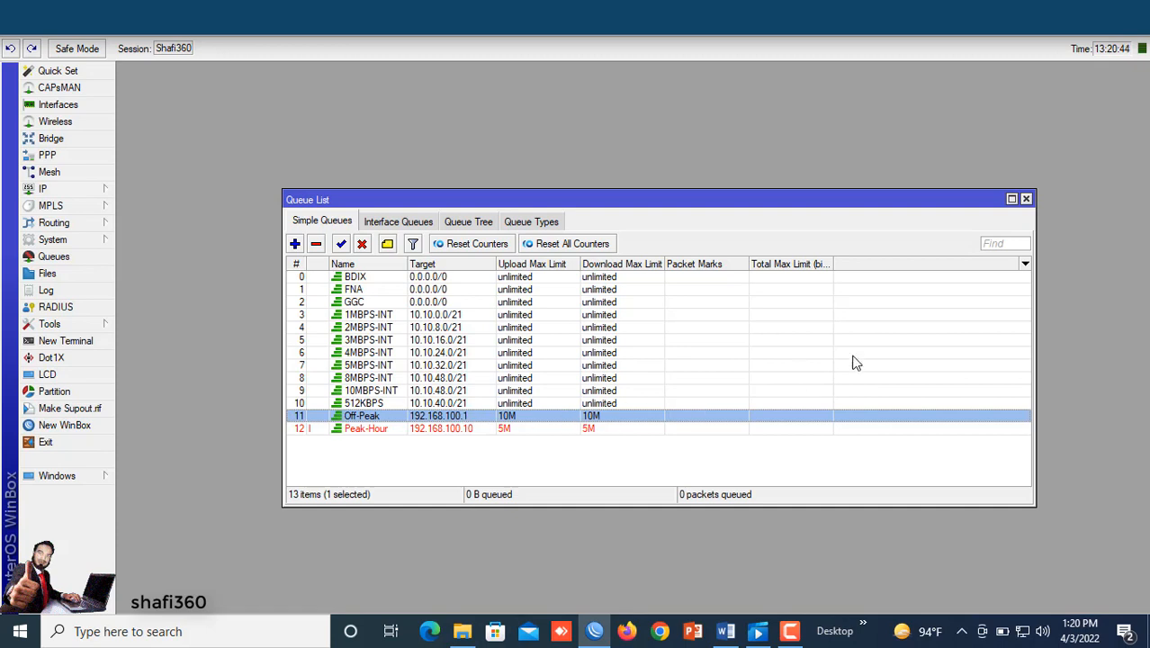
Step: Show the upload and download average rate and average packet rate, Total Uploaded Bytes and Total Queued Packets columns
{"action": "left_click", "coordinate": [1024, 267]}
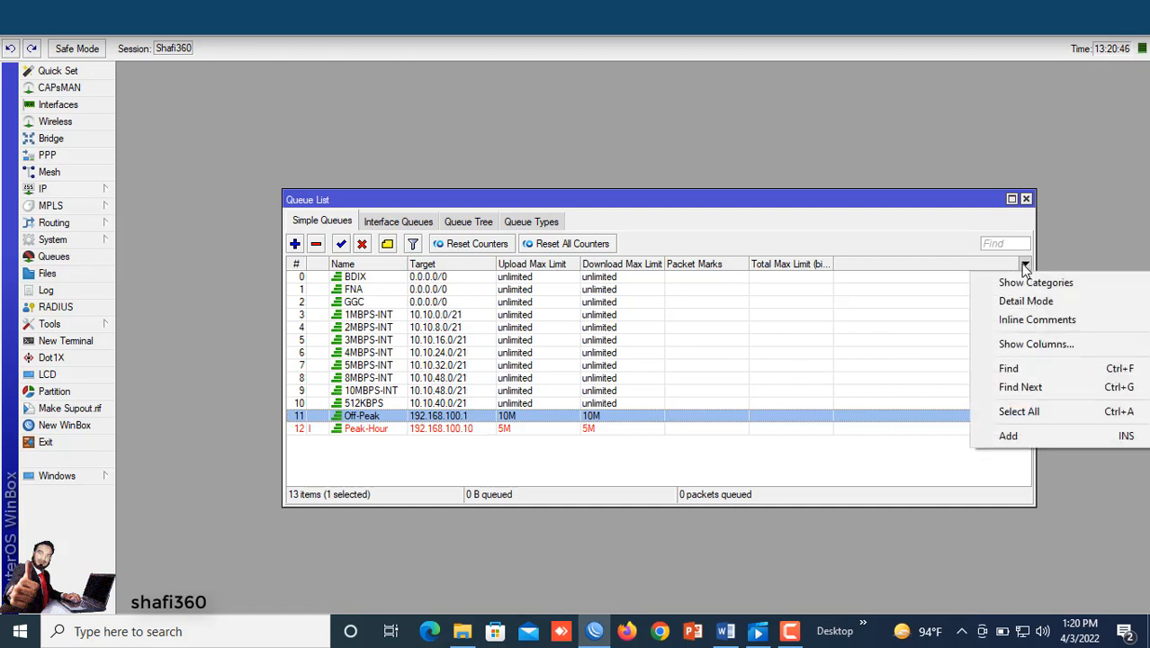
{"action": "left_click", "coordinate": [1043, 344]}
{"action": "scroll", "coordinate": [573, 368], "scroll_direction": "down", "scroll_amount": 2}
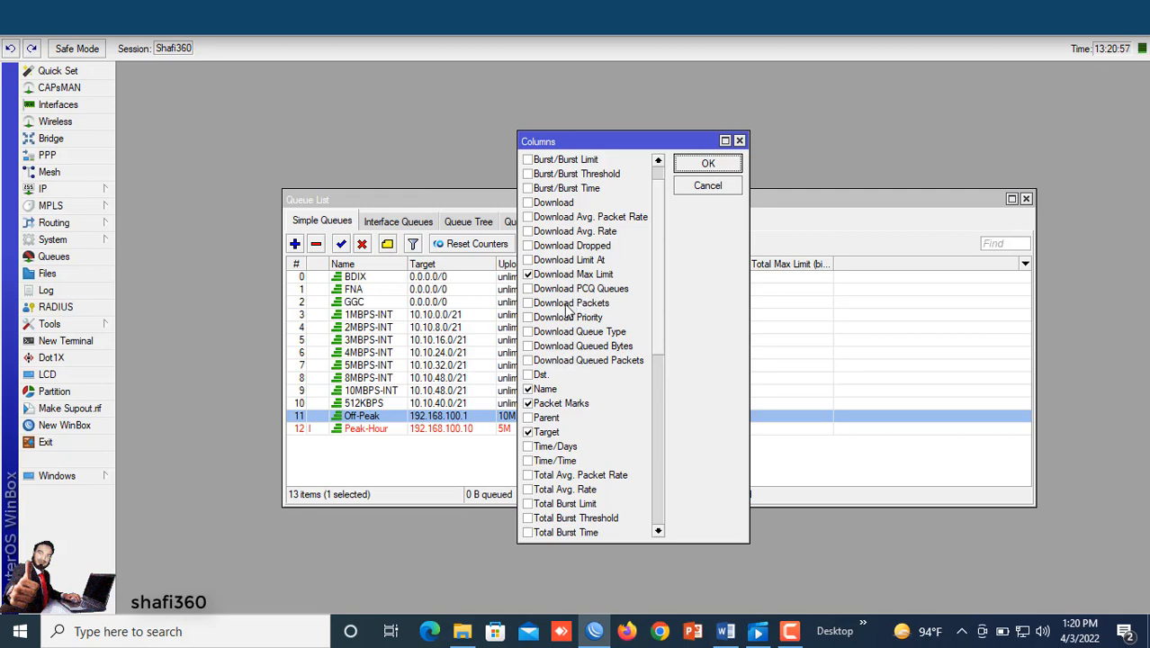
{"action": "left_click", "coordinate": [529, 218]}
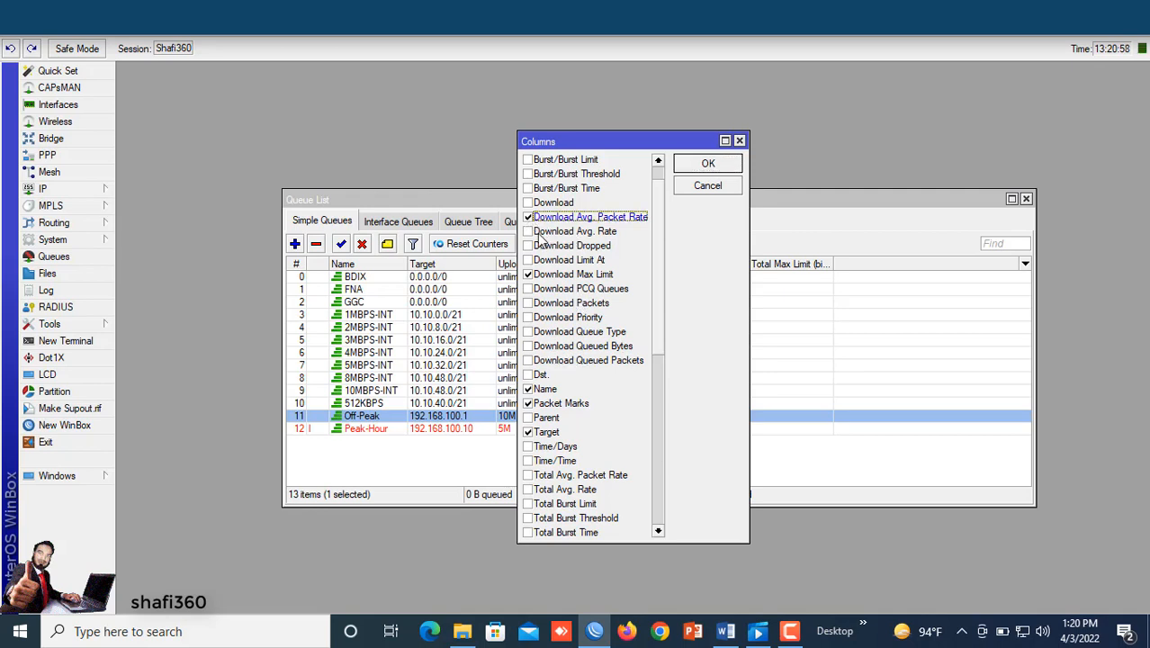
{"action": "left_click", "coordinate": [529, 232]}
{"action": "scroll", "coordinate": [551, 432], "scroll_direction": "down", "scroll_amount": 8}
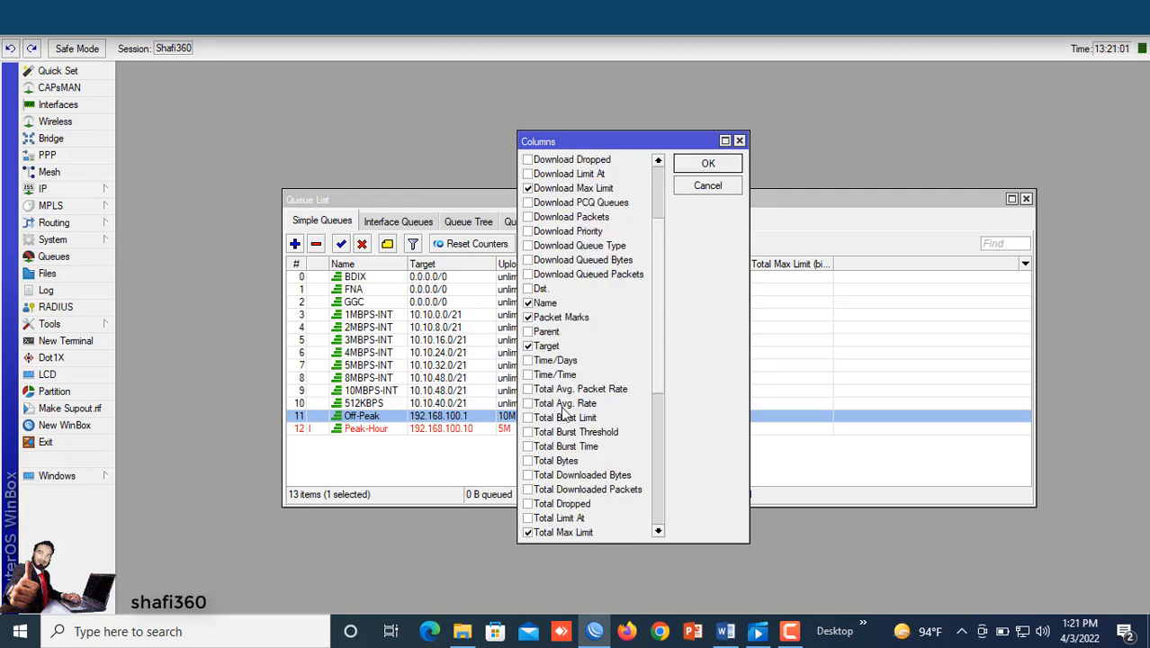
{"action": "scroll", "coordinate": [555, 446], "scroll_direction": "down", "scroll_amount": 1}
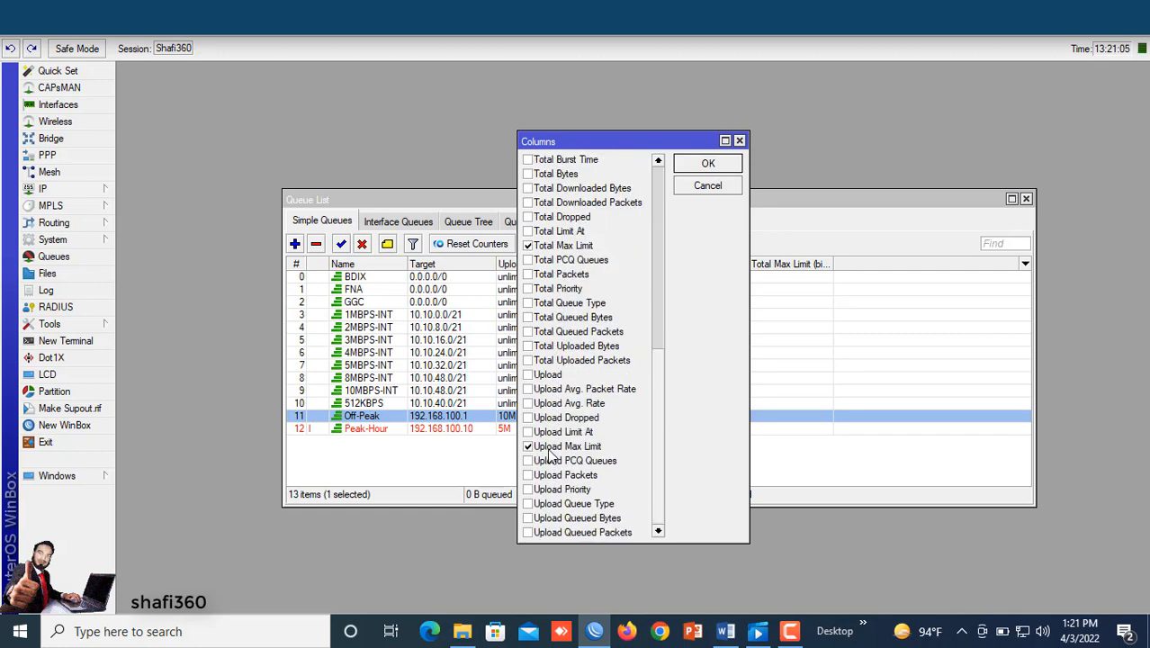
{"action": "left_click", "coordinate": [529, 346]}
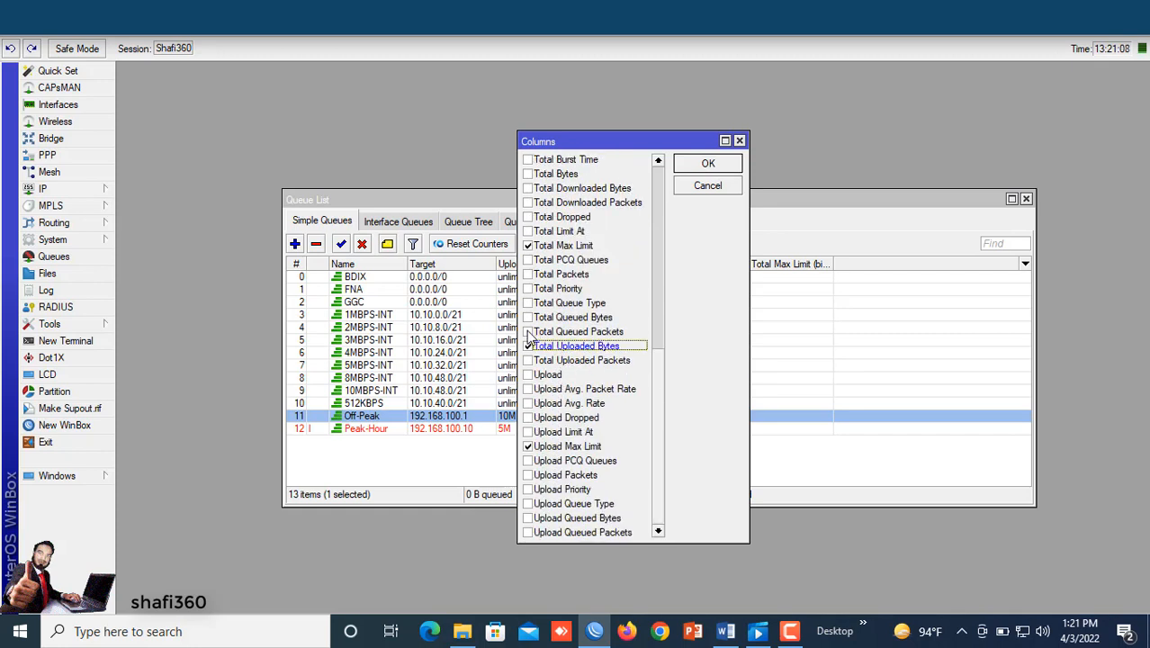
{"action": "left_click", "coordinate": [529, 332]}
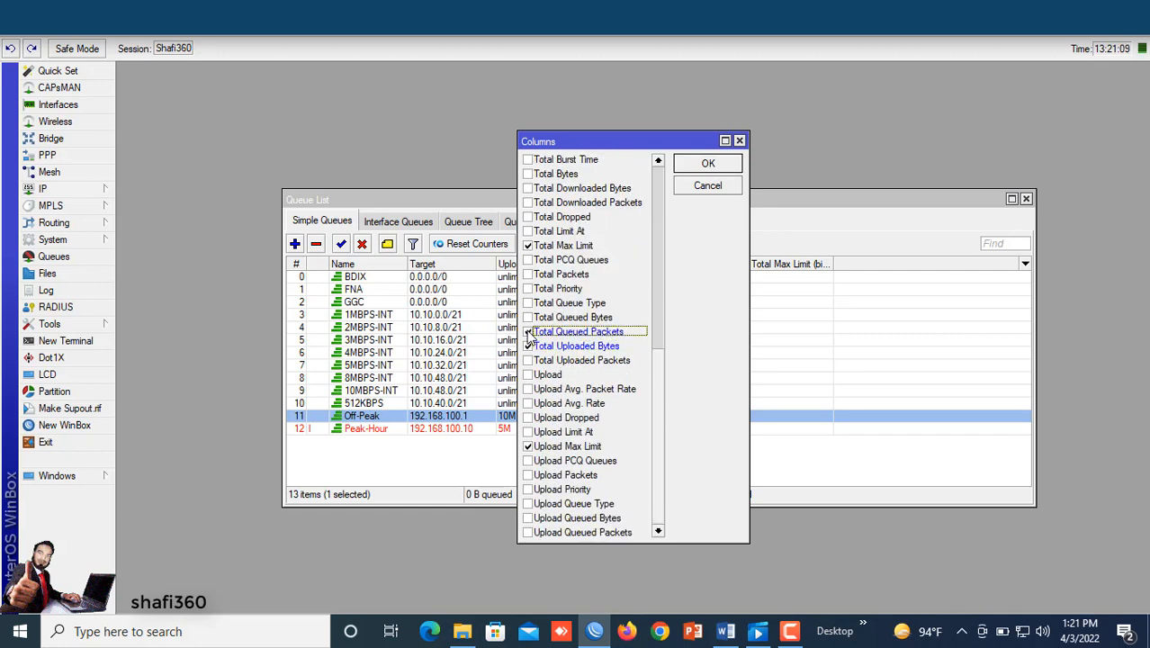
{"action": "left_click", "coordinate": [529, 389]}
{"action": "left_click", "coordinate": [529, 404]}
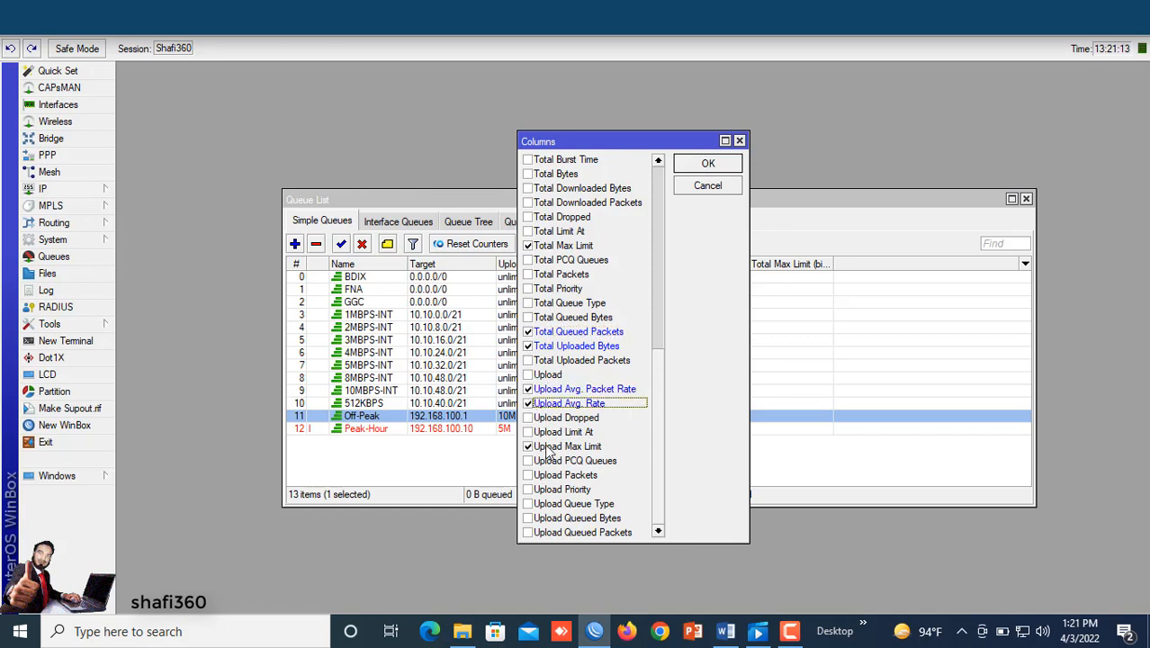
{"action": "left_click", "coordinate": [708, 164]}
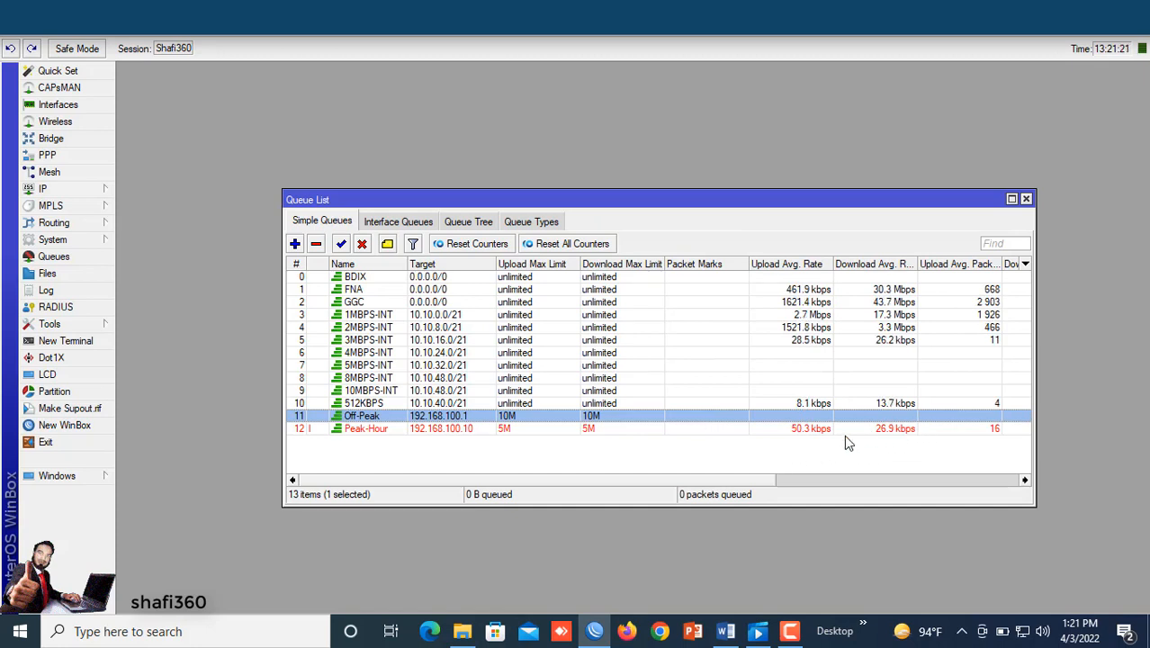
Step: Compare the Peak-Hour and Off-Peak queues' traffic against the schedule in the reference document
{"action": "left_click", "coordinate": [440, 428]}
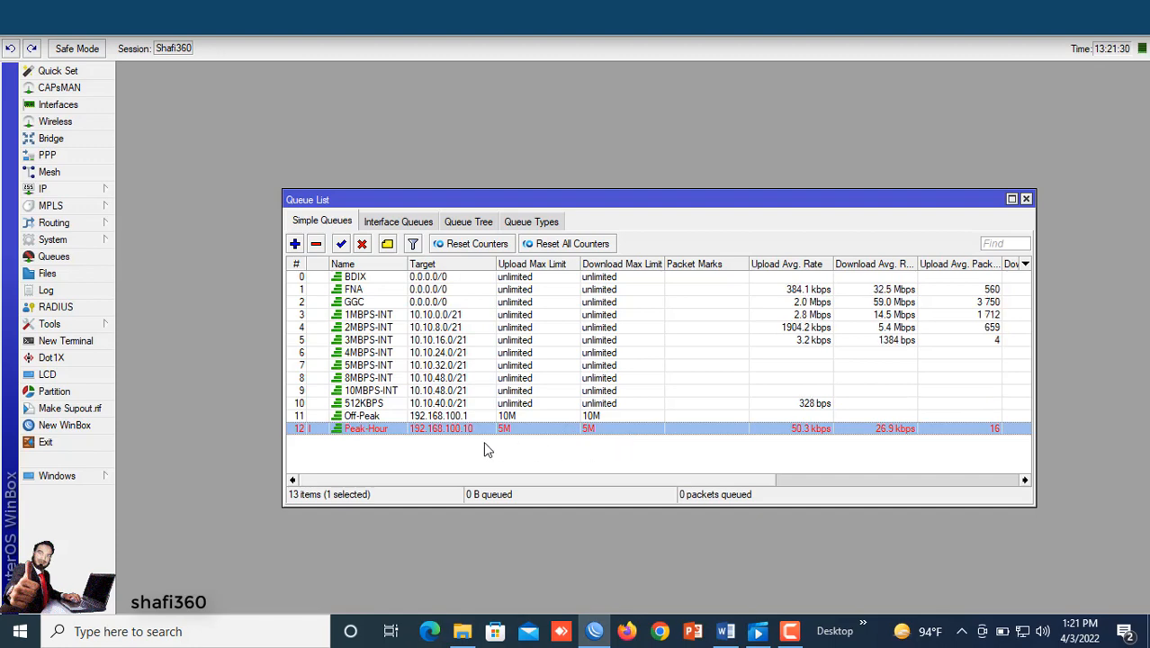
{"action": "left_click", "coordinate": [724, 632]}
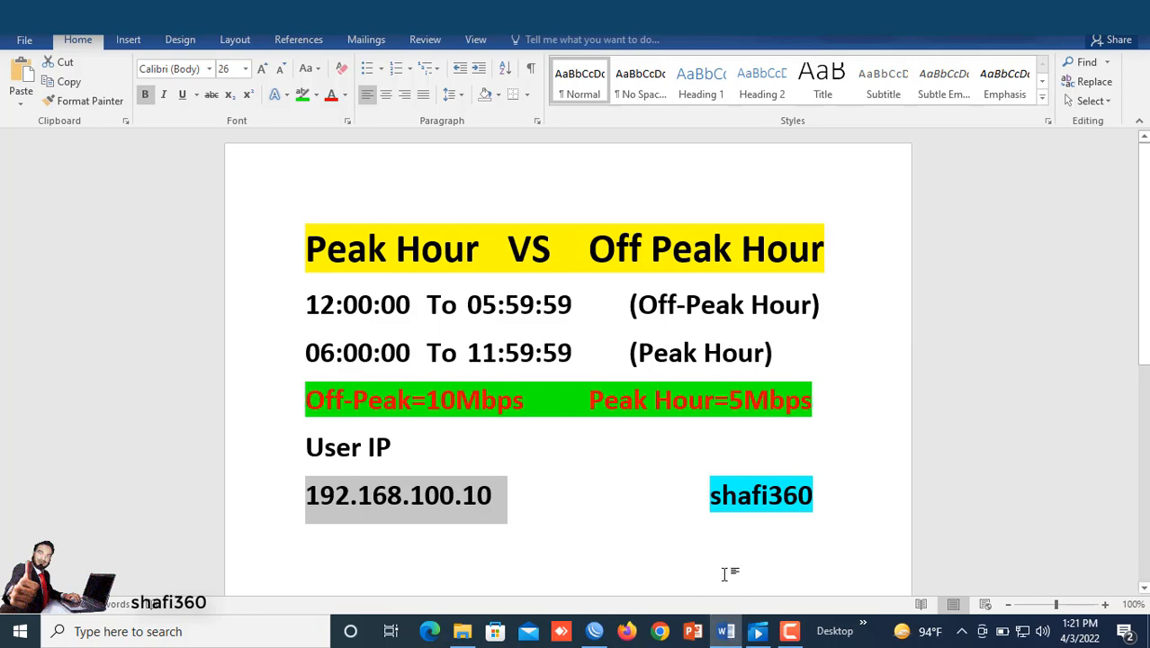
{"action": "left_click", "coordinate": [593, 635]}
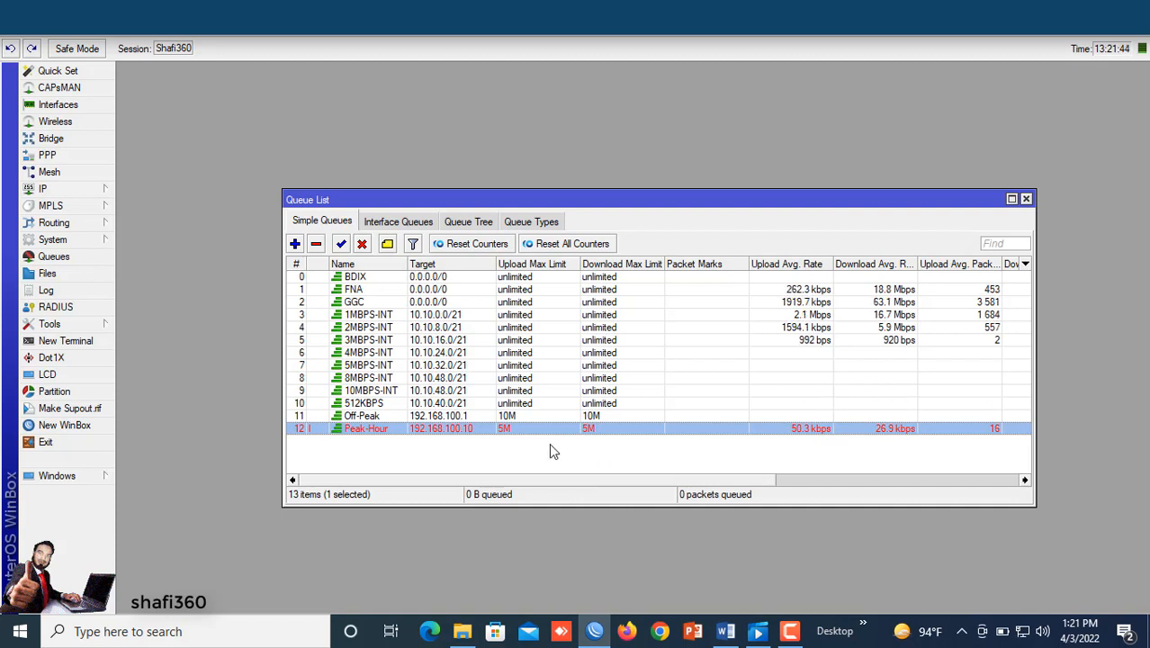
{"action": "left_click", "coordinate": [448, 416]}
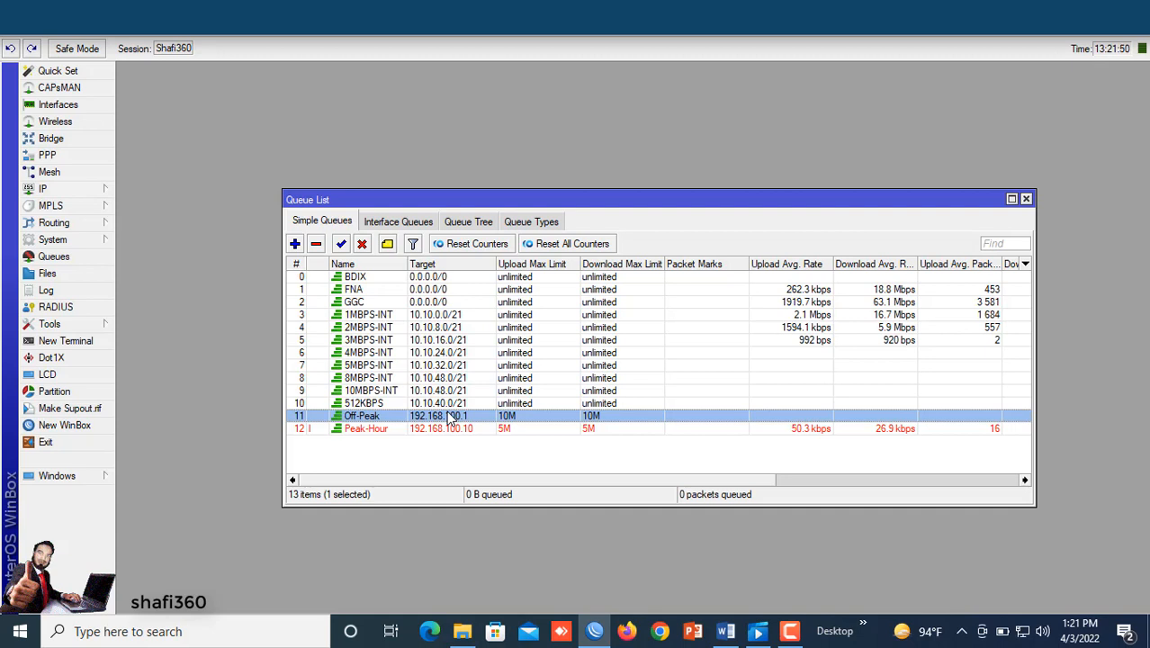